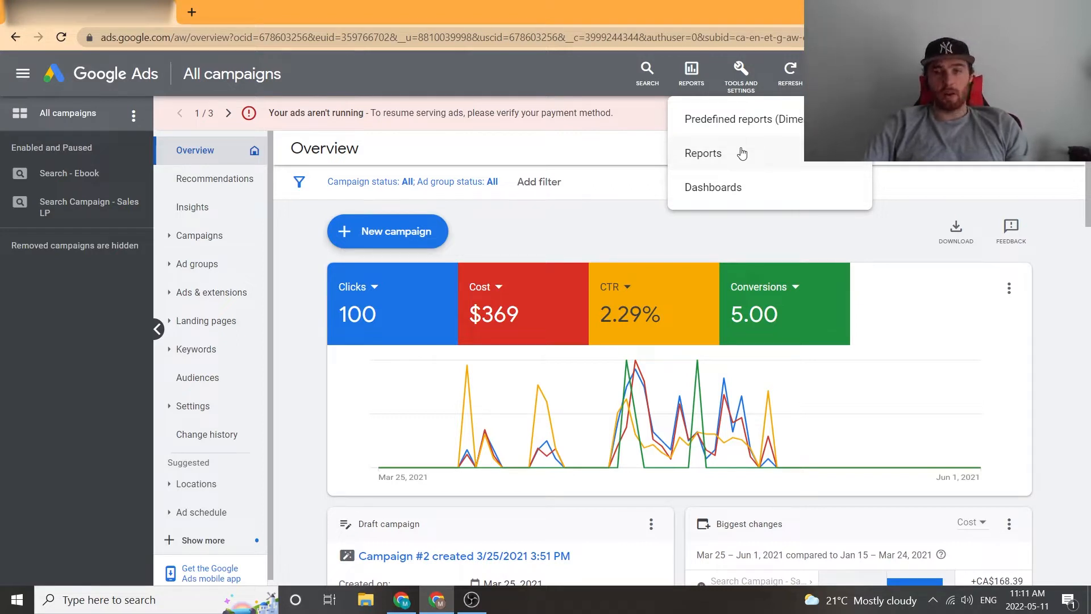
- Create a new dashboard and add a scorecard named Clicks with the Clicks metric in its first cell
{"action": "left_click", "coordinate": [751, 192]}
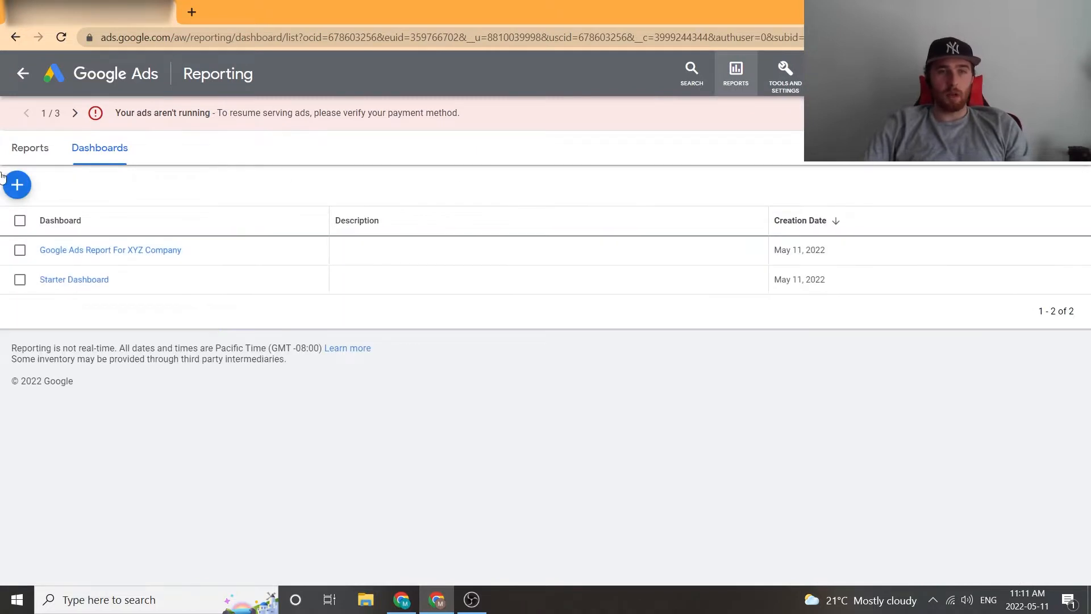
{"action": "left_click", "coordinate": [16, 183]}
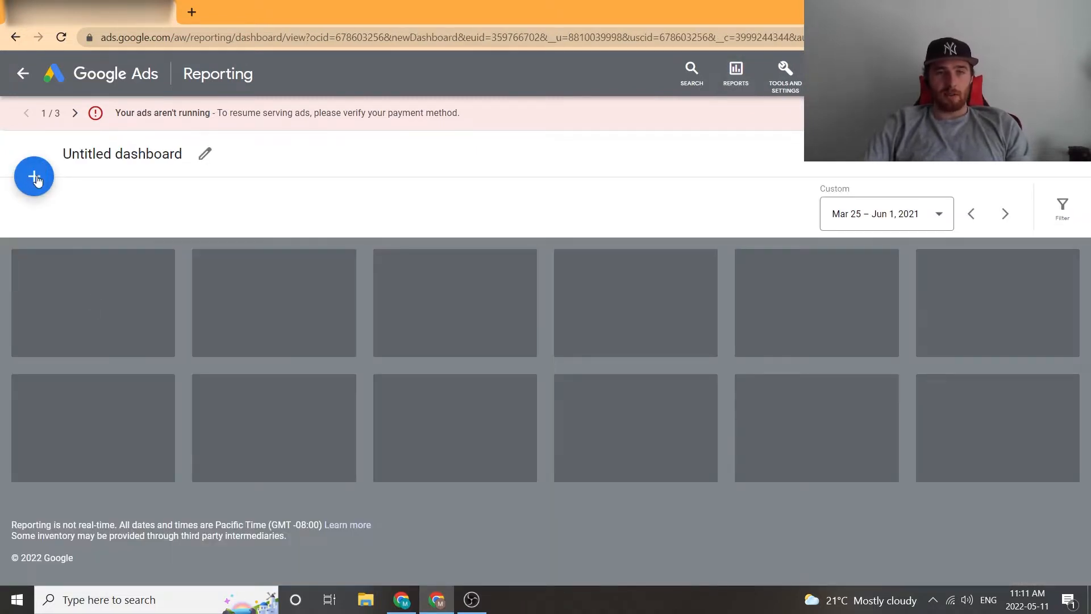
{"action": "mouse_move", "coordinate": [70, 328]}
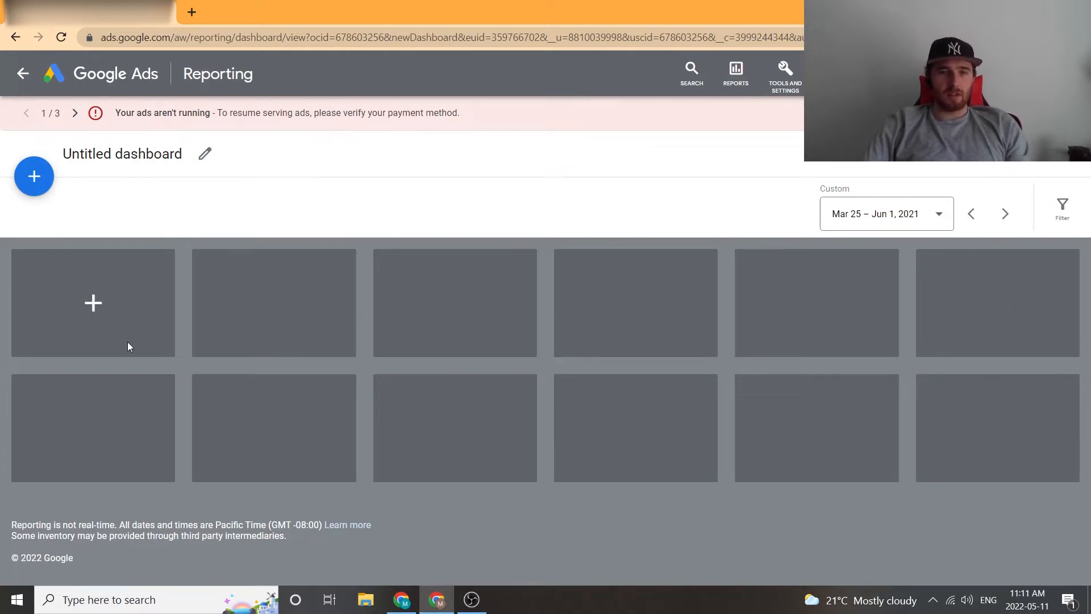
{"action": "left_click", "coordinate": [93, 303]}
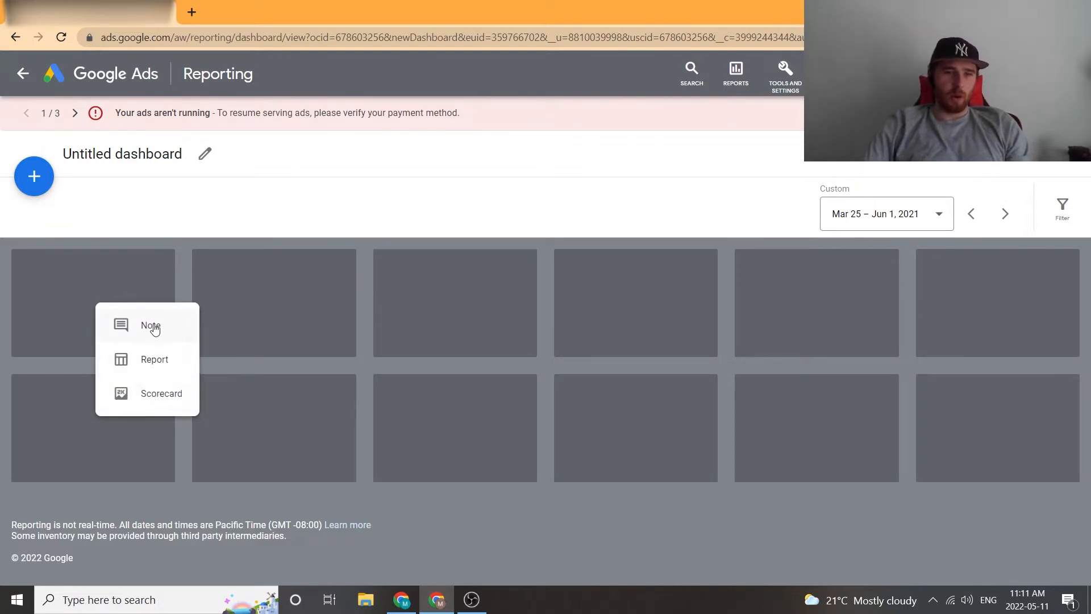
{"action": "left_click", "coordinate": [152, 403]}
{"action": "left_click", "coordinate": [430, 191]}
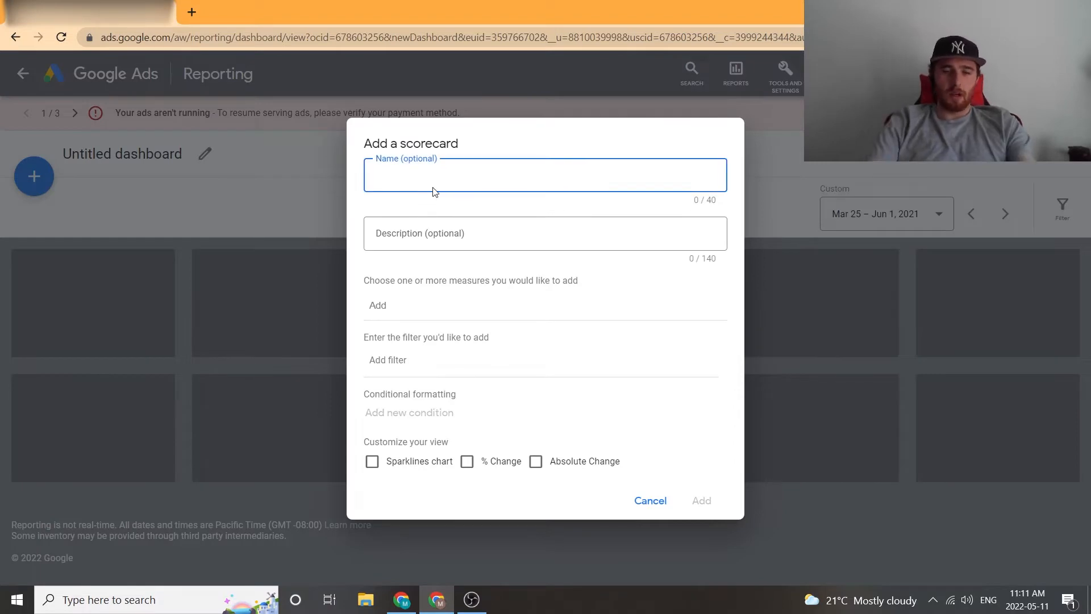
{"action": "type", "text": "Clicks"}
{"action": "key", "text": "BackSpace"}
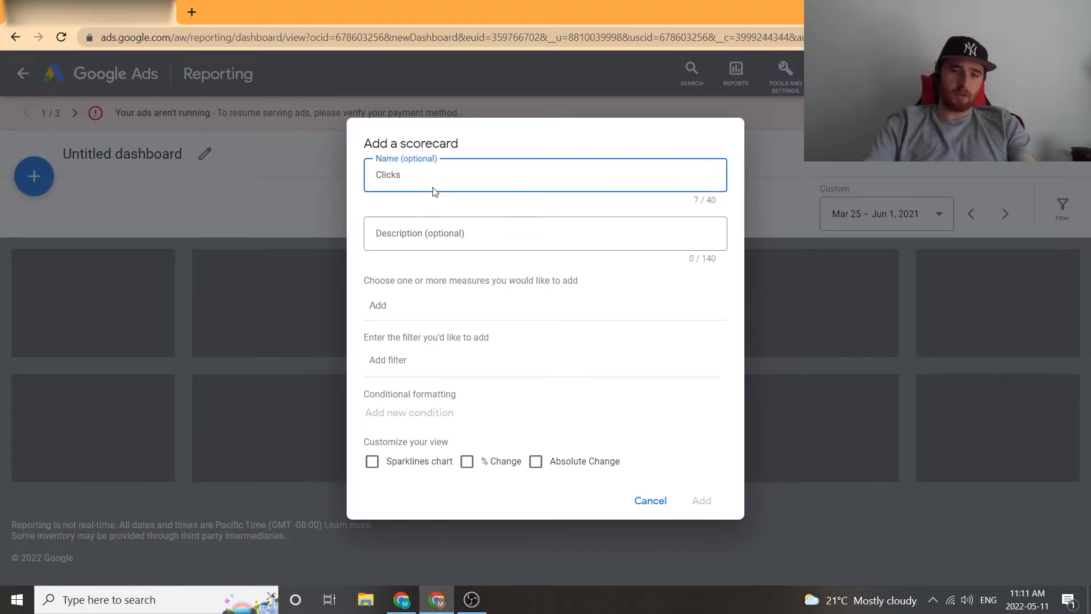
{"action": "left_click", "coordinate": [446, 310]}
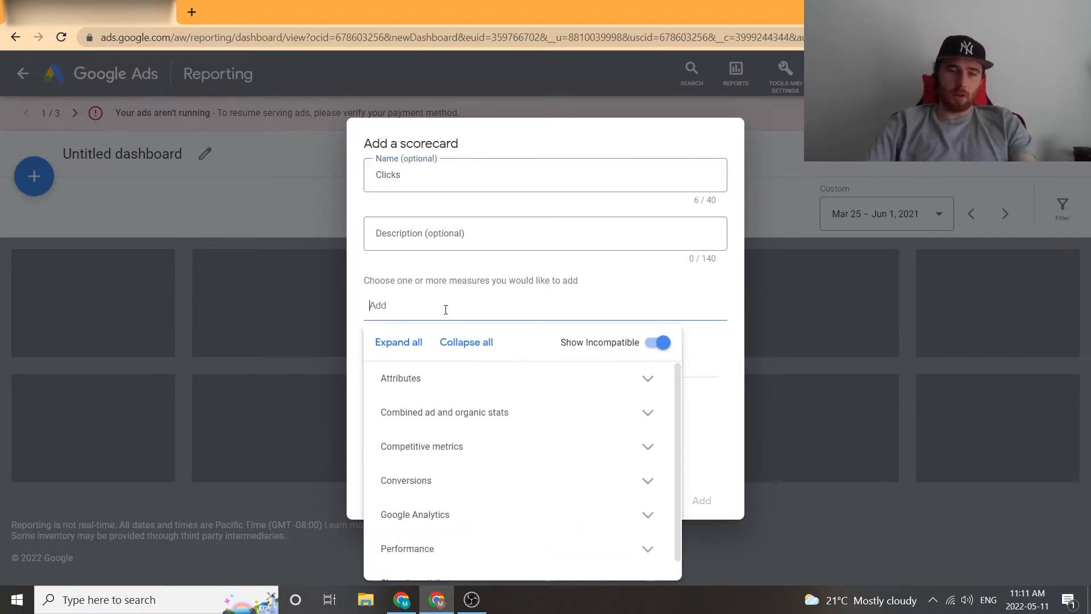
{"action": "type", "text": "clic"}
{"action": "left_click", "coordinate": [393, 375]}
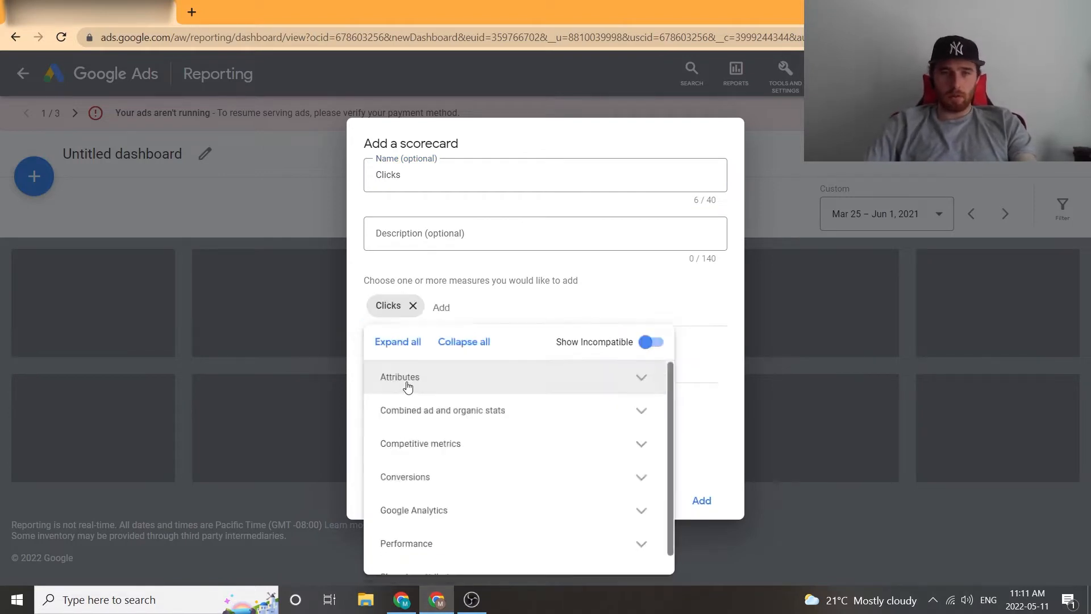
{"action": "left_click", "coordinate": [705, 501]}
- Add a scorecard named Impressions with the Impr. metric in the empty cell beside the Clicks scorecard
{"action": "left_click", "coordinate": [288, 297]}
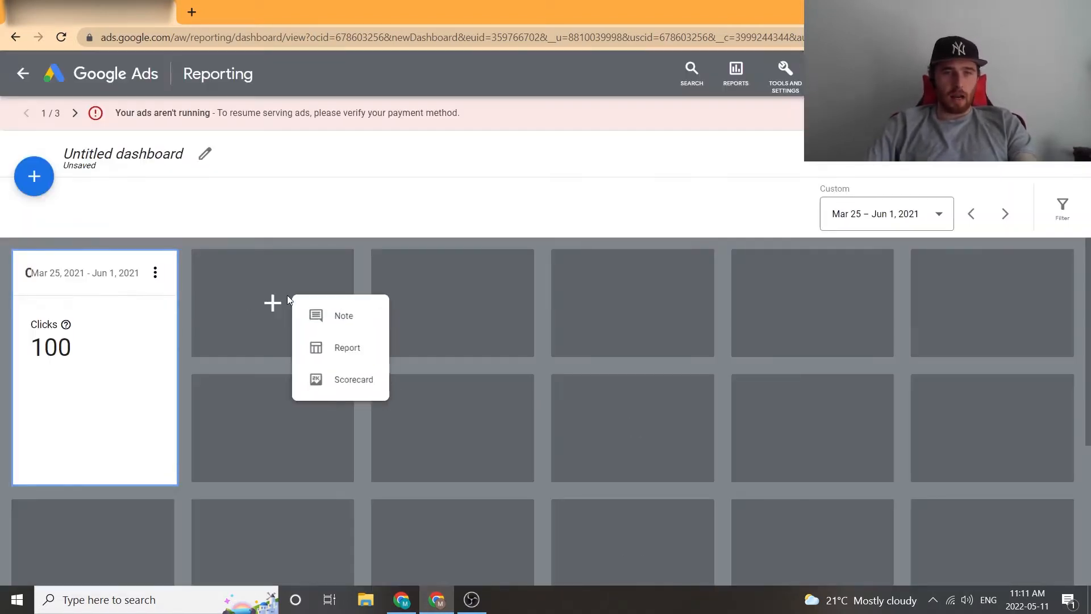
{"action": "left_click", "coordinate": [340, 385]}
{"action": "left_click", "coordinate": [446, 172]}
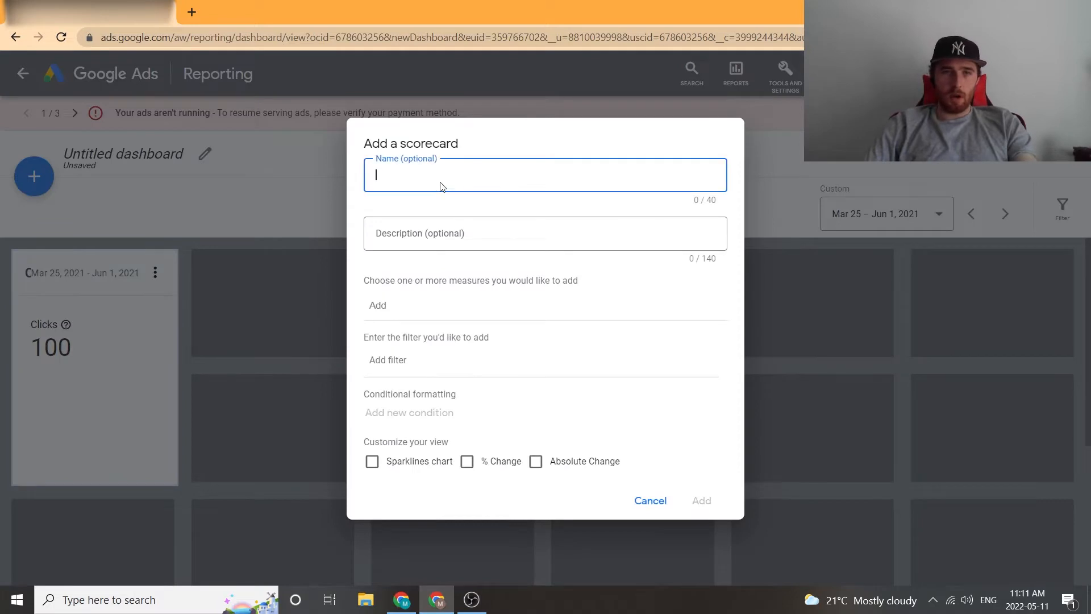
{"action": "type", "text": "Impr"}
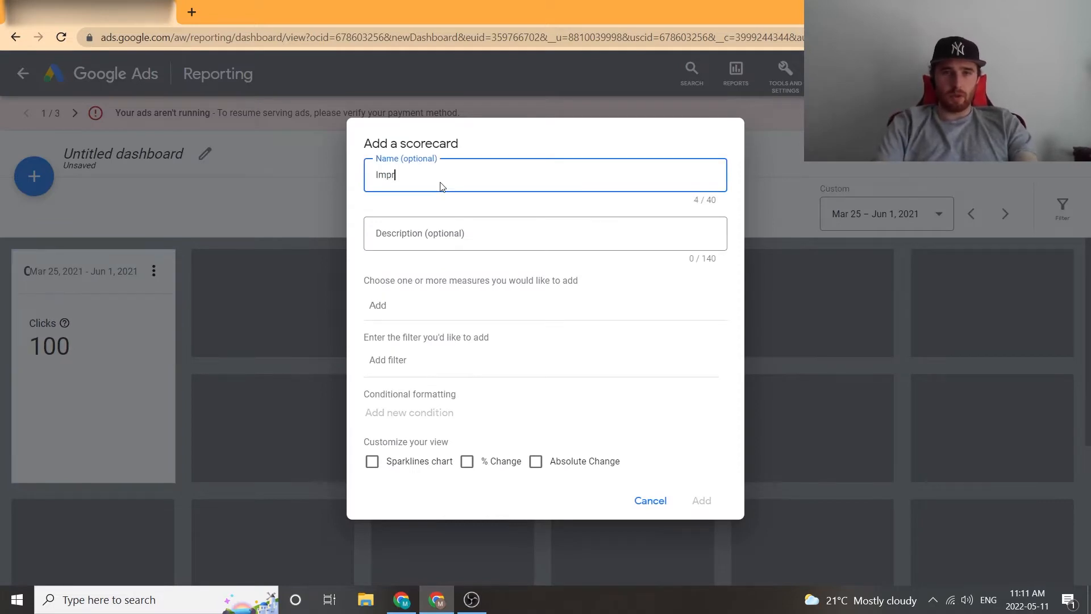
{"action": "type", "text": "essions"}
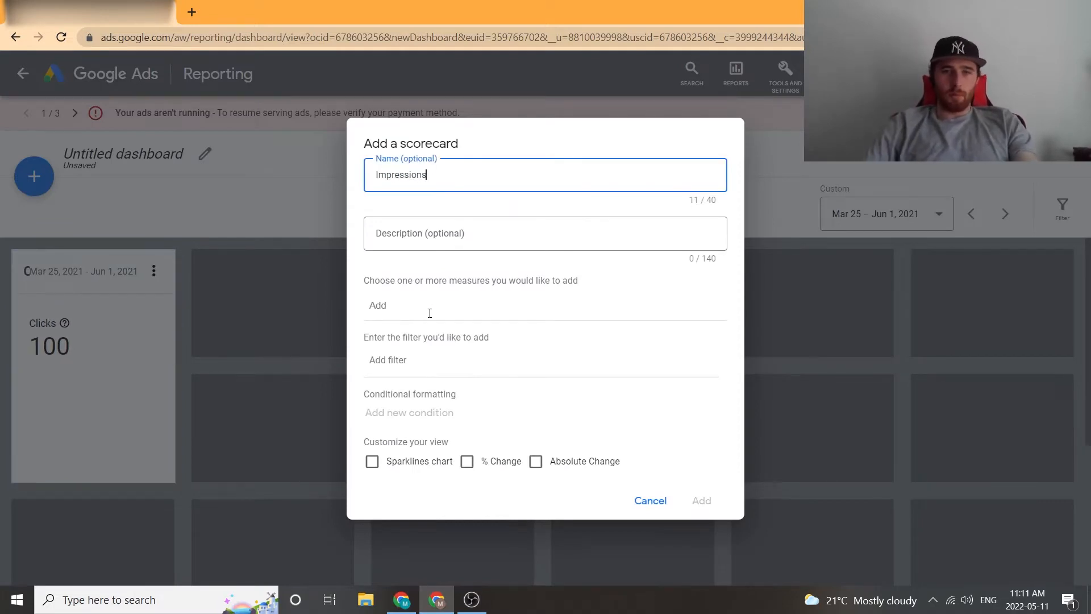
{"action": "left_click", "coordinate": [436, 310]}
{"action": "type", "text": "Imp"}
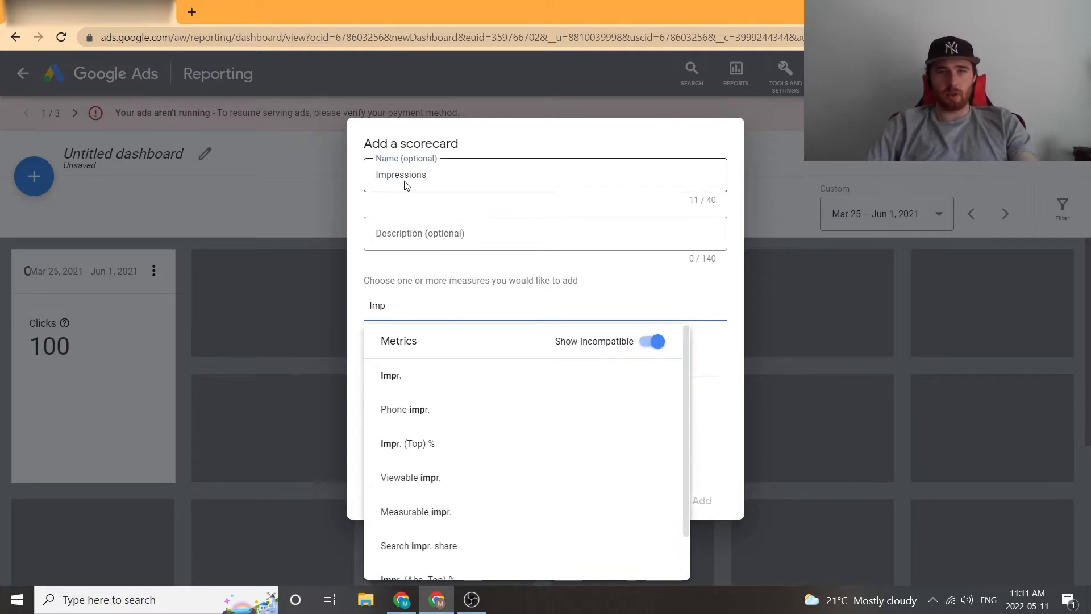
{"action": "left_click", "coordinate": [416, 377]}
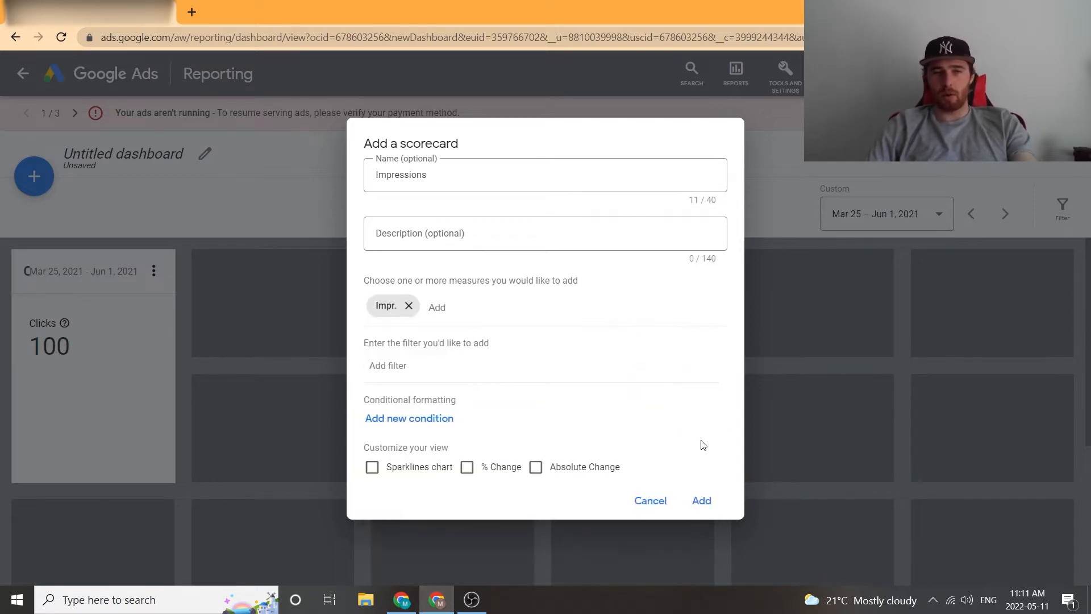
{"action": "left_click", "coordinate": [700, 502]}
- Add a scorecard named Conversion Rate with the Conv. rate metric in the cell beside the Impressions scorecard
{"action": "left_click", "coordinate": [452, 304]}
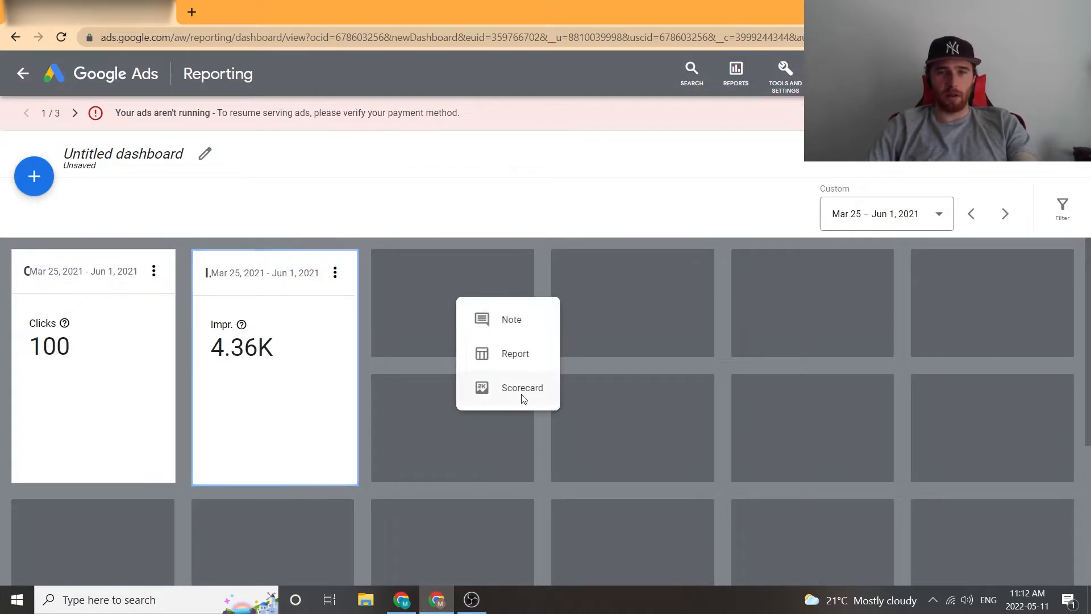
{"action": "left_click", "coordinate": [492, 389]}
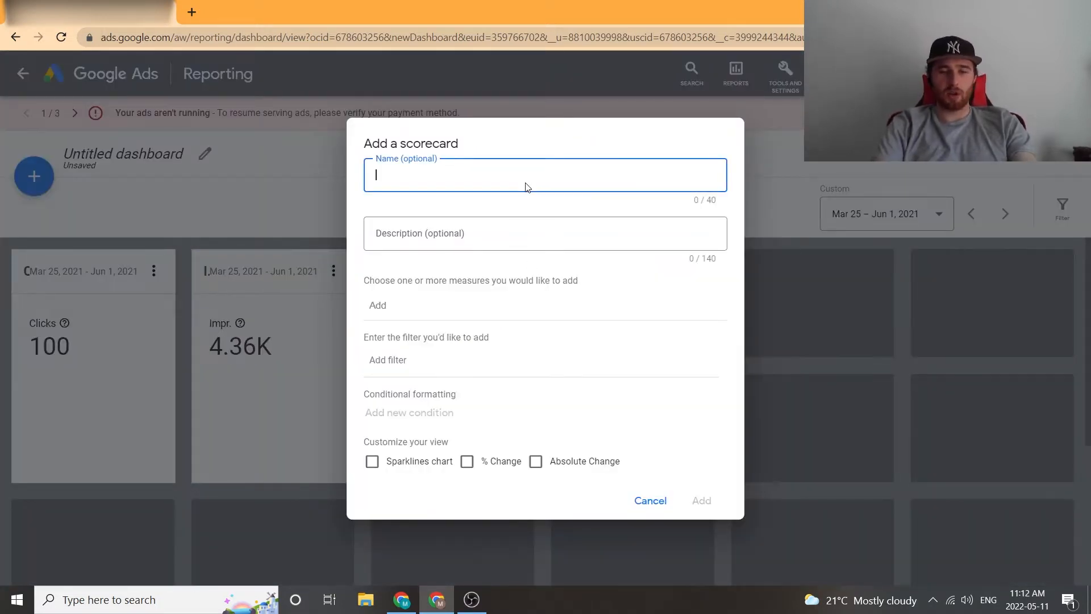
{"action": "type", "text": "Conv"}
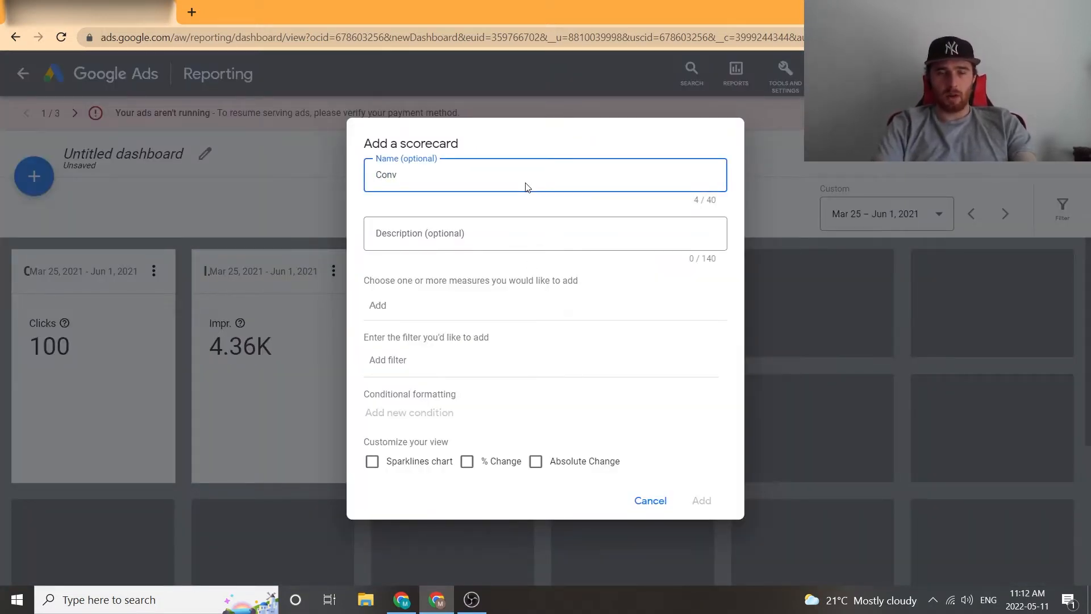
{"action": "type", "text": "er"}
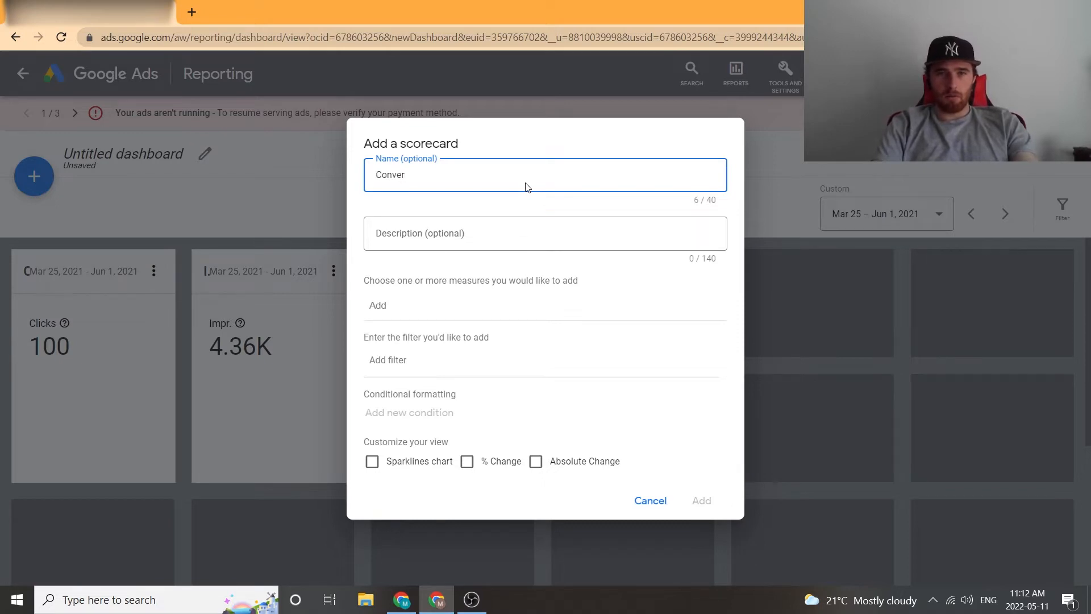
{"action": "type", "text": "sion Rate"}
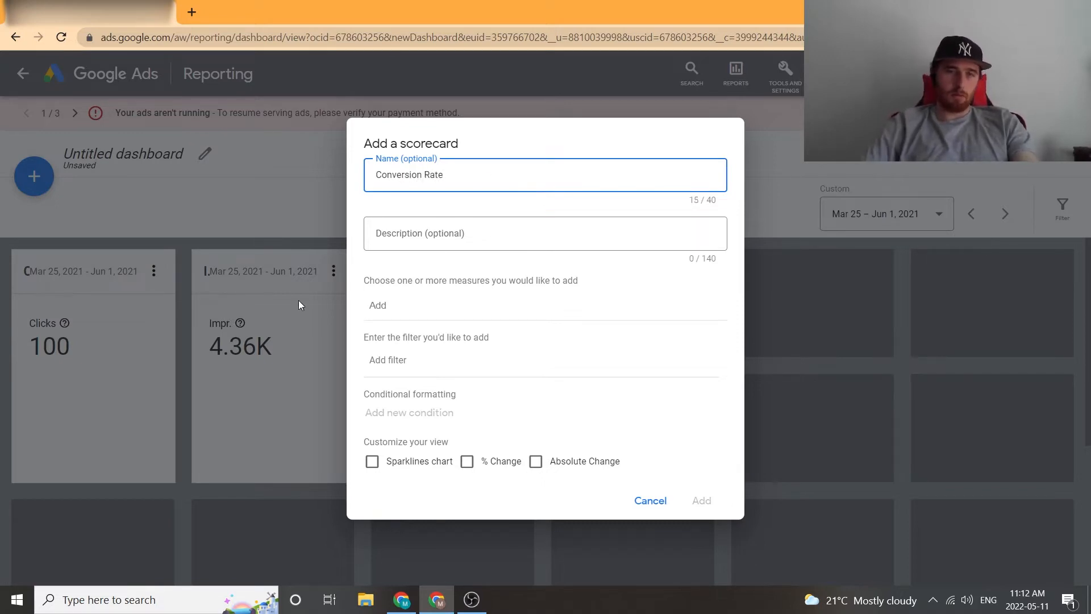
{"action": "left_click", "coordinate": [412, 316]}
{"action": "type", "text": "Conv"}
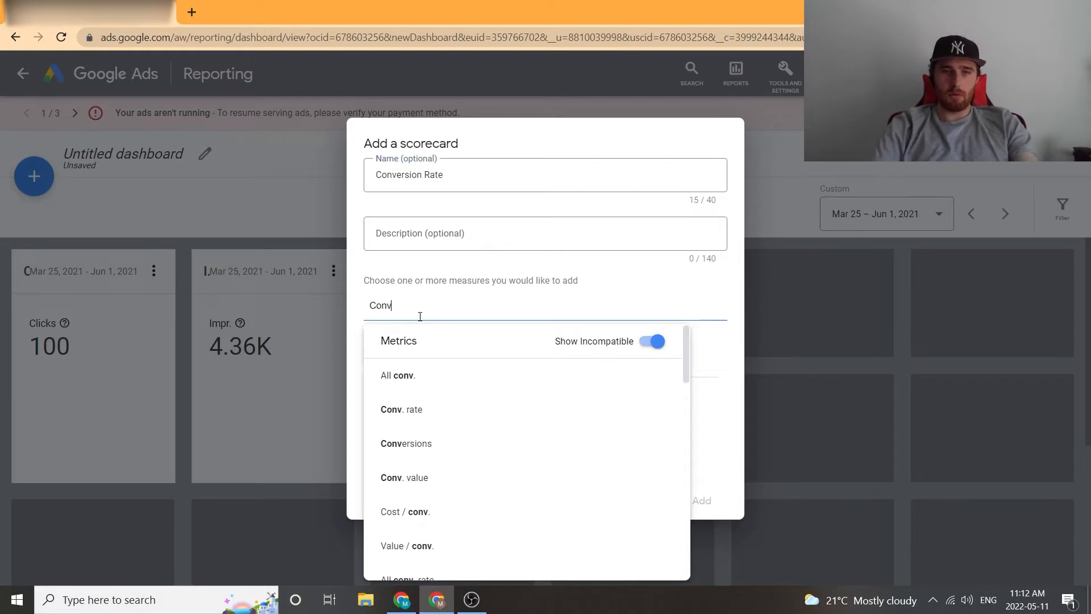
{"action": "left_click", "coordinate": [494, 411]}
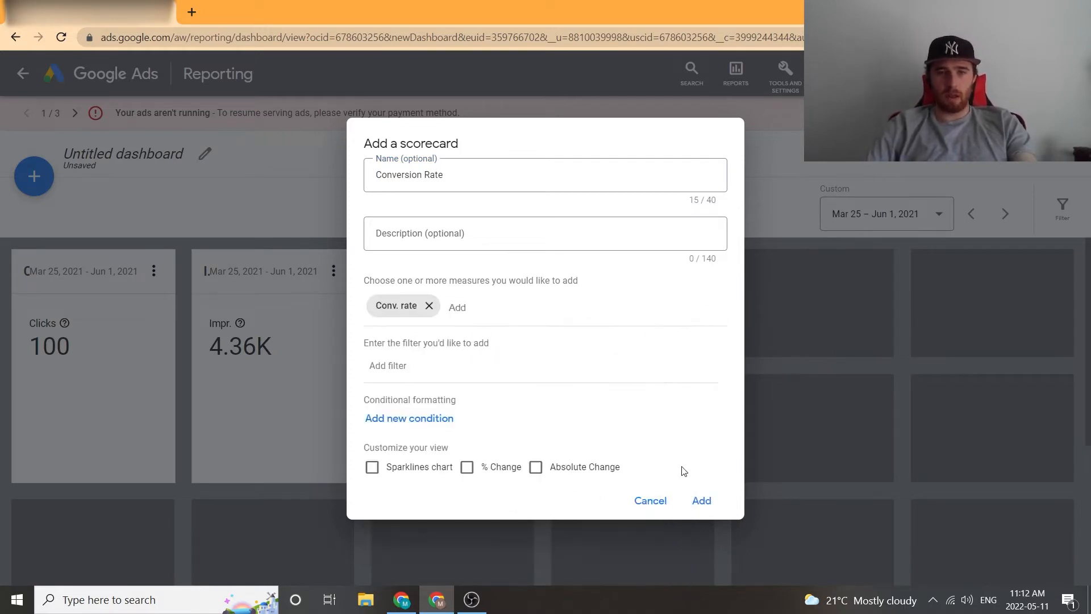
{"action": "left_click", "coordinate": [705, 503]}
- Add a scorecard named Conversions with the All conv. metric in the cell beside the Conversion Rate scorecard
{"action": "left_click", "coordinate": [651, 297]}
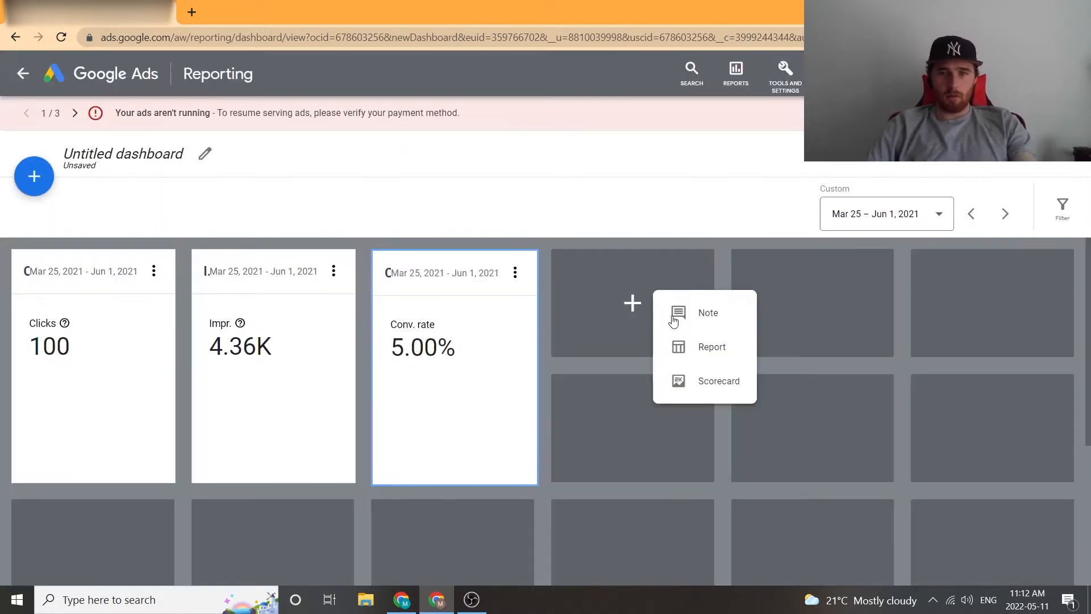
{"action": "left_click", "coordinate": [710, 383]}
{"action": "left_click", "coordinate": [476, 180]}
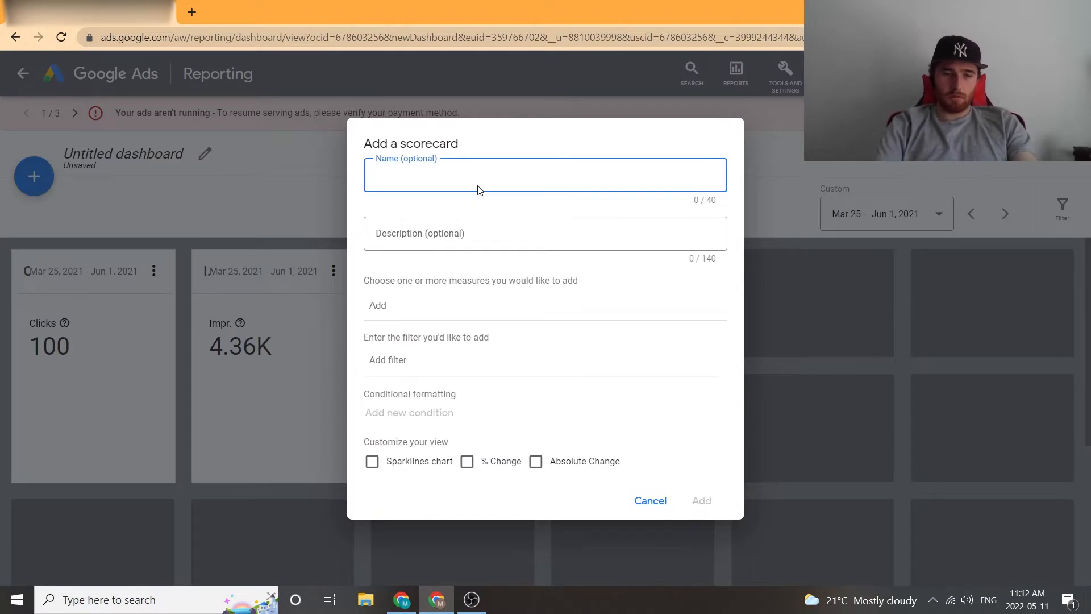
{"action": "type", "text": "Conver"}
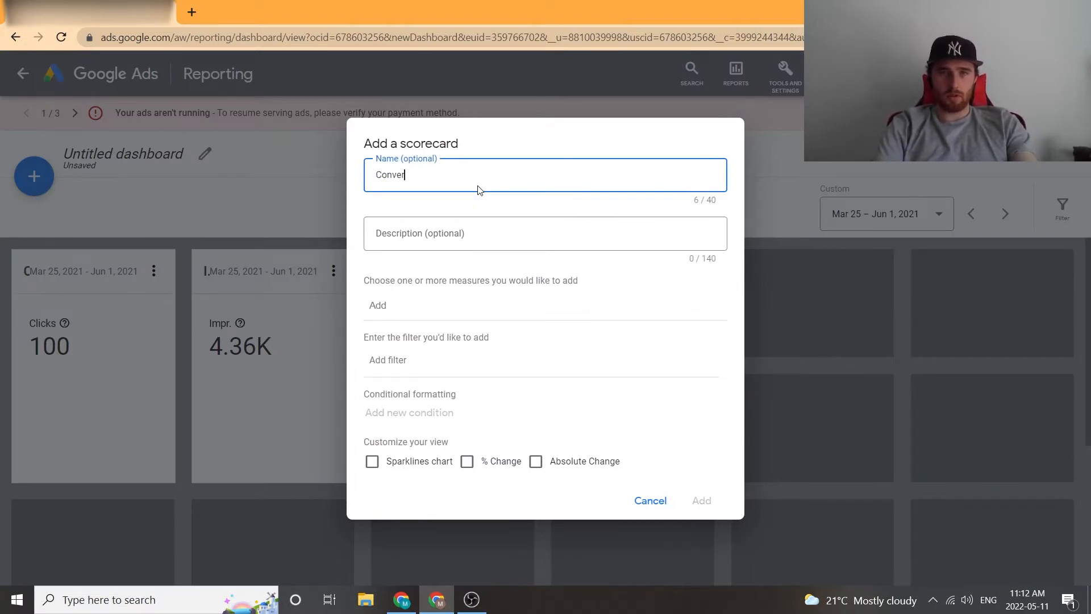
{"action": "type", "text": "sions"}
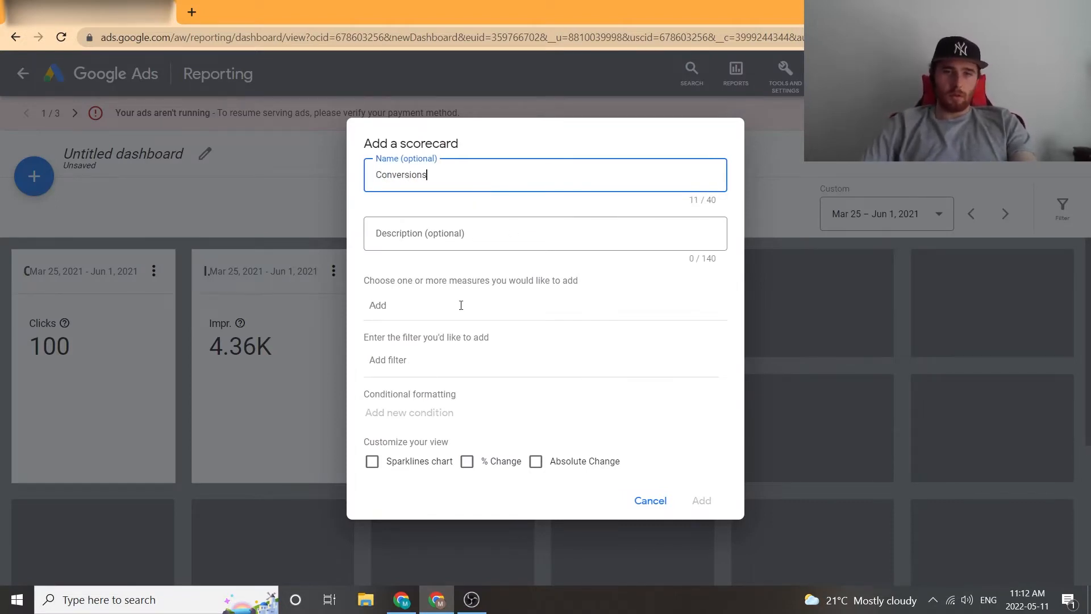
{"action": "left_click", "coordinate": [464, 309]}
{"action": "type", "text": "conve"}
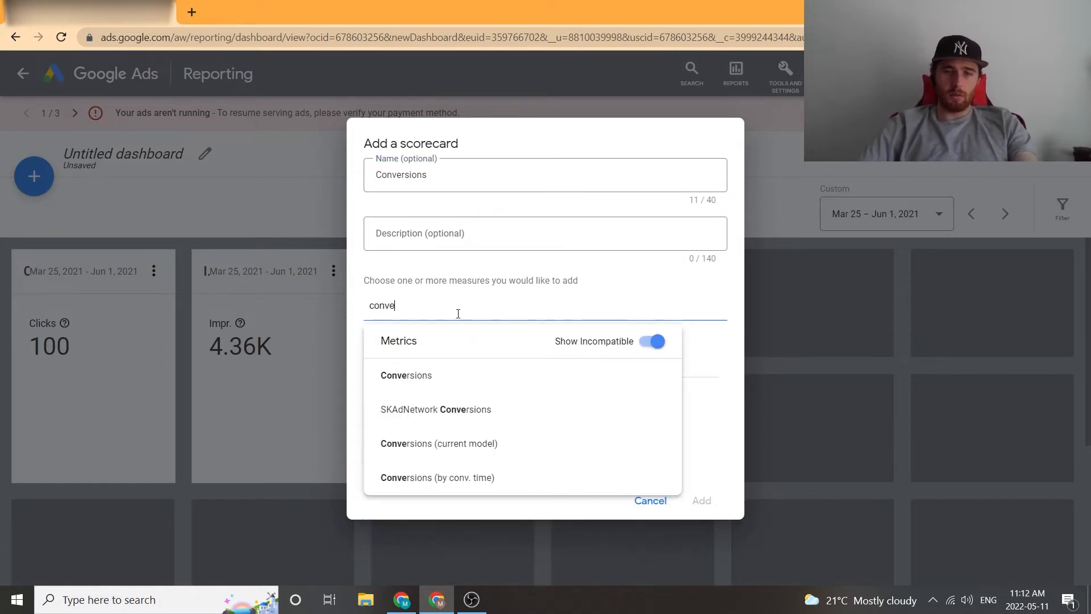
{"action": "key", "text": "BackSpace"}
{"action": "left_click", "coordinate": [490, 389]}
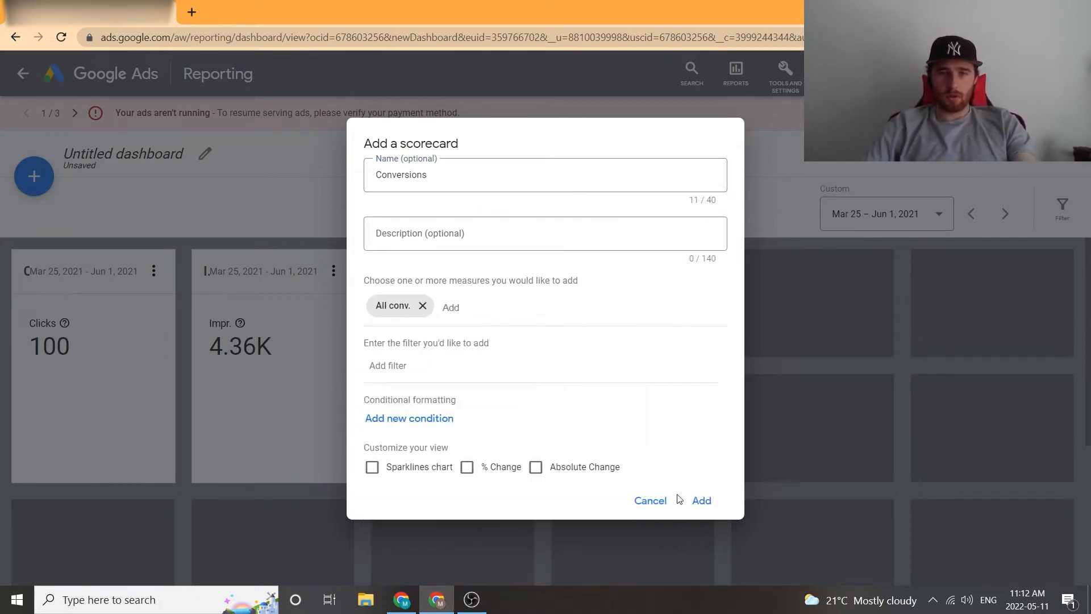
{"action": "left_click", "coordinate": [701, 500]}
- Add a scorecard named Cost Per Lead with the Cost / conv. metric in the cell beside the Conversions scorecard
{"action": "left_click", "coordinate": [805, 308]}
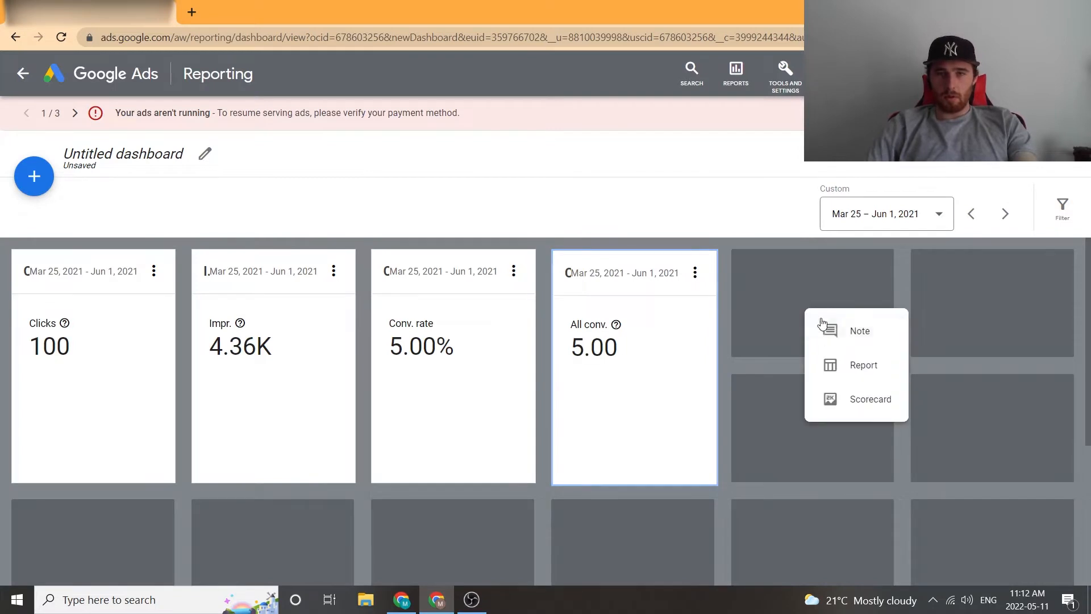
{"action": "left_click", "coordinate": [857, 405]}
{"action": "left_click", "coordinate": [496, 176]}
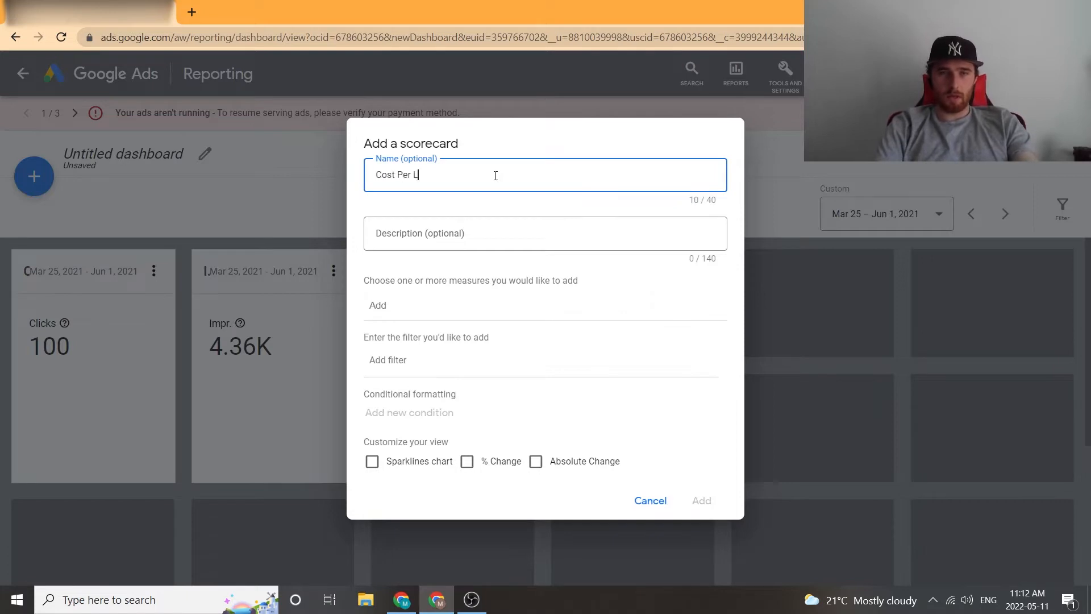
{"action": "type", "text": "Cost Per Lead"}
{"action": "left_click", "coordinate": [451, 305]}
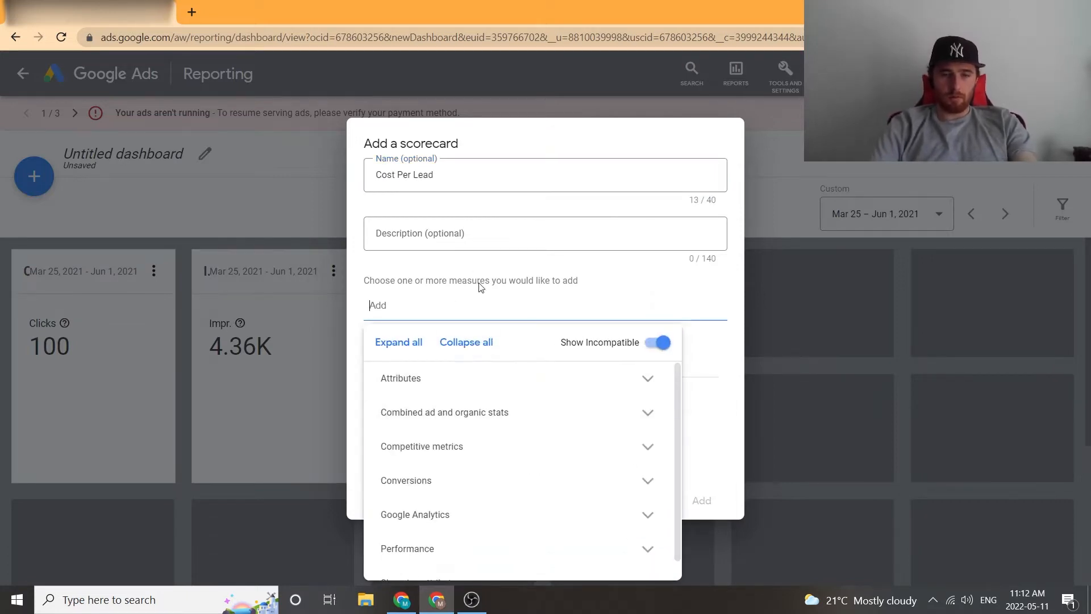
{"action": "type", "text": "con"}
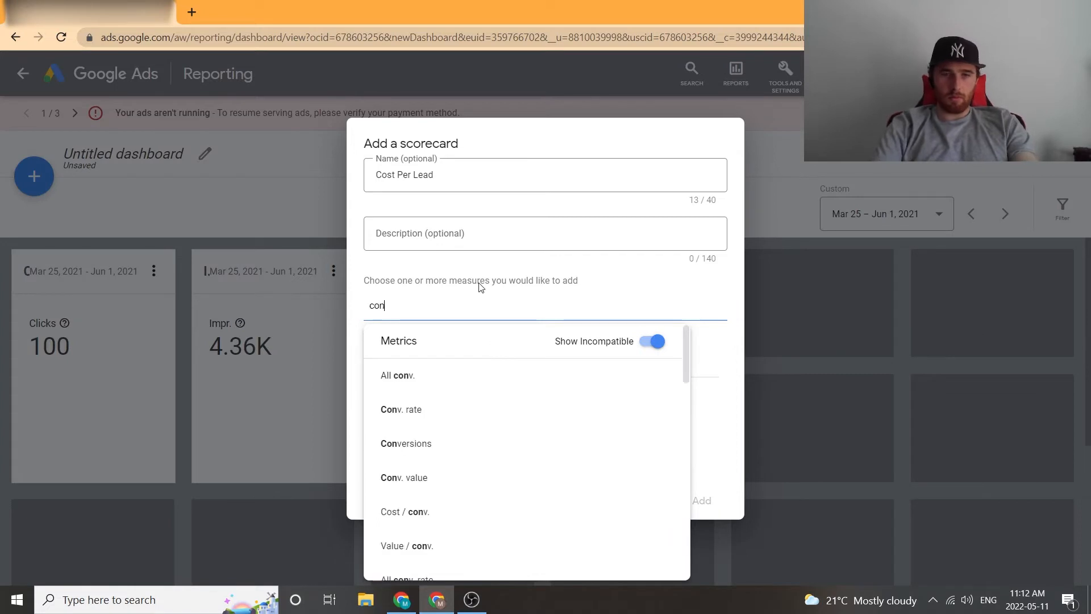
{"action": "left_click", "coordinate": [464, 518]}
{"action": "left_click", "coordinate": [704, 501]}
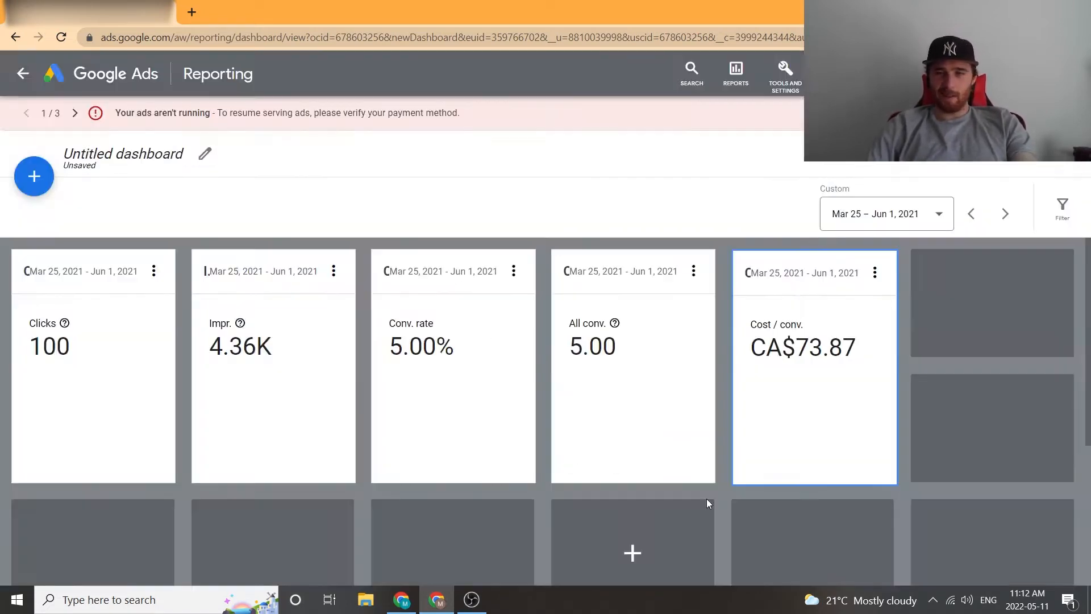
- Add a scorecard named Total Cost with the Cost metric in the empty cell beside the Cost Per Lead scorecard
{"action": "left_click", "coordinate": [992, 306]}
{"action": "left_click", "coordinate": [959, 398]}
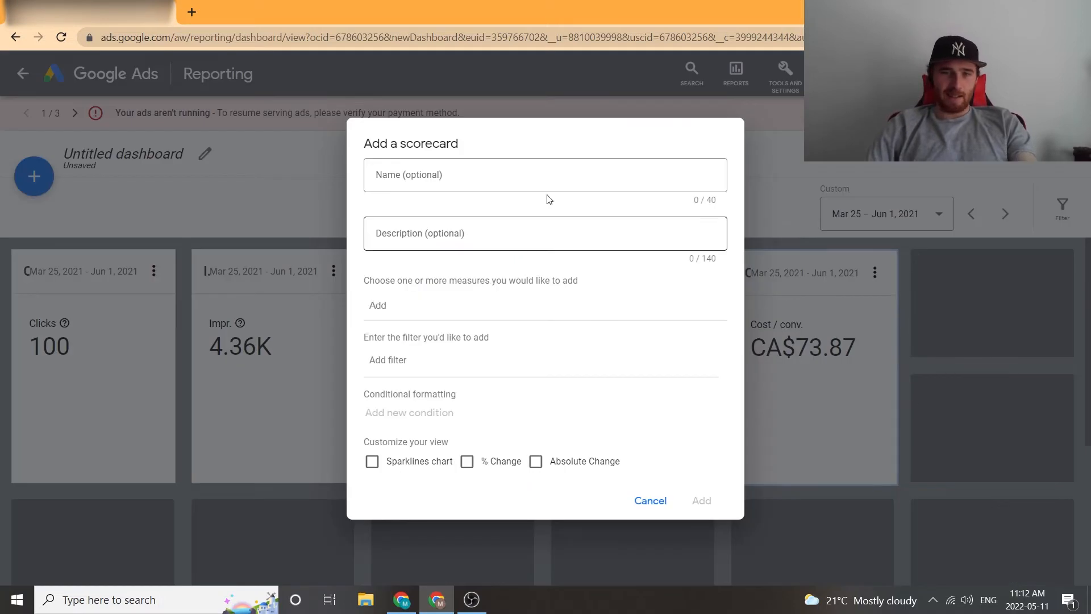
{"action": "left_click", "coordinate": [528, 183]}
{"action": "type", "text": "Total Cost"}
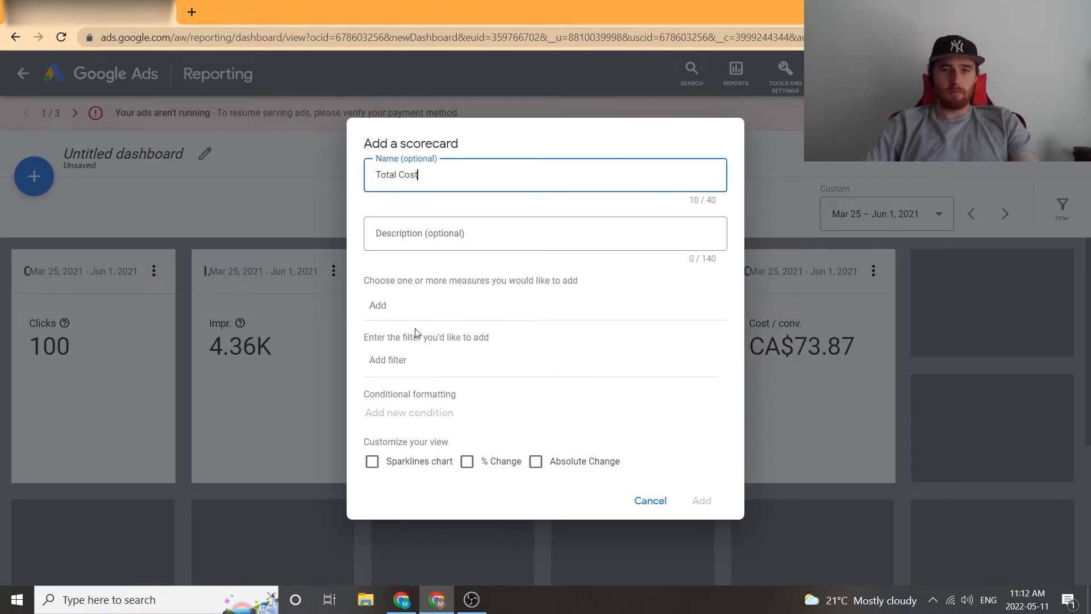
{"action": "left_click", "coordinate": [421, 304]}
{"action": "type", "text": "Tota"}
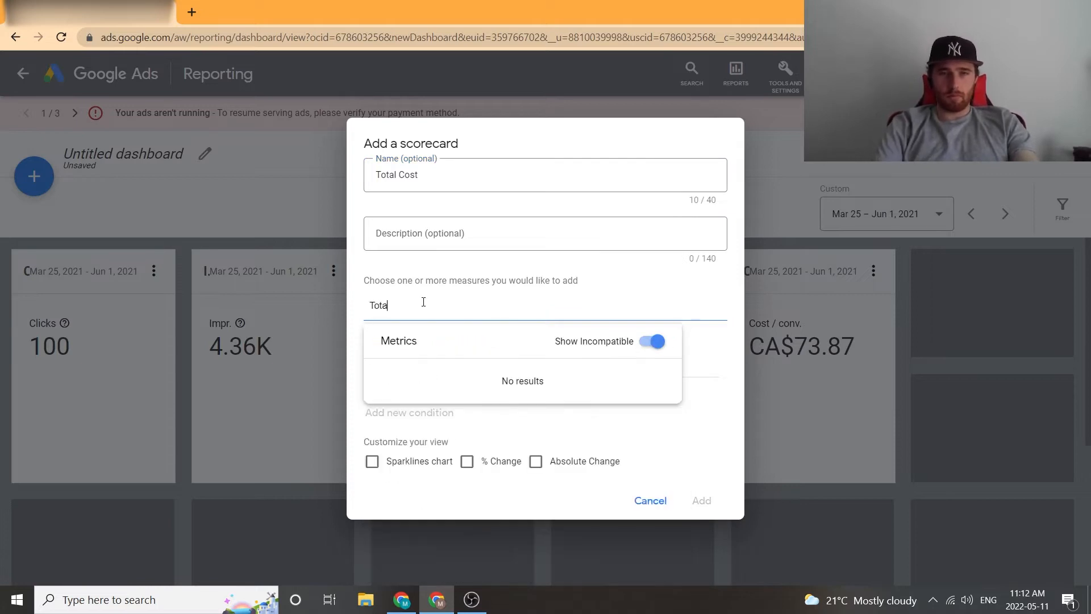
{"action": "key", "text": "BackSpace"}
{"action": "key", "text": "BackSpace"}
{"action": "key", "text": "BackSpace"}
{"action": "type", "text": "Cost"}
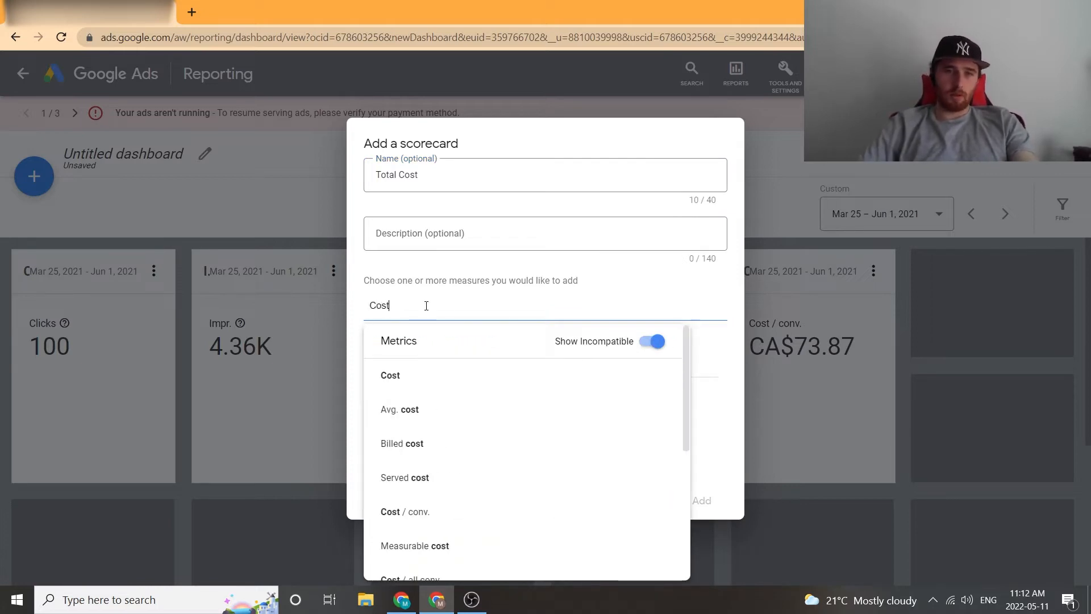
{"action": "left_click", "coordinate": [458, 379]}
{"action": "left_click", "coordinate": [703, 500]}
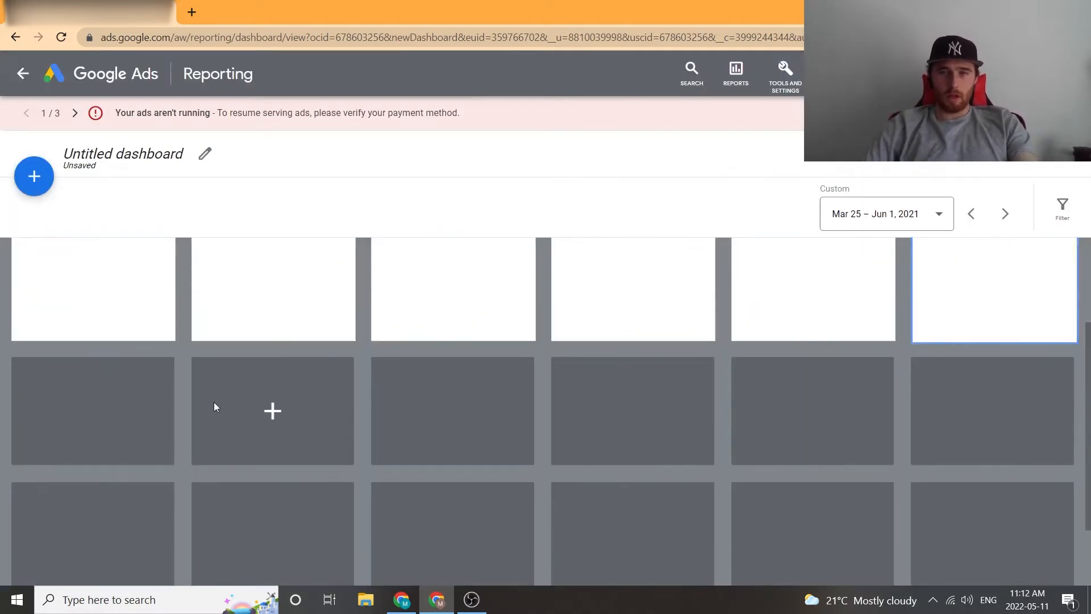
- Add a scorecard named Impression Share with the Impr. (Top) % metric in the first empty cell below the Clicks scorecard
{"action": "left_click", "coordinate": [96, 428]}
{"action": "left_click", "coordinate": [152, 506]}
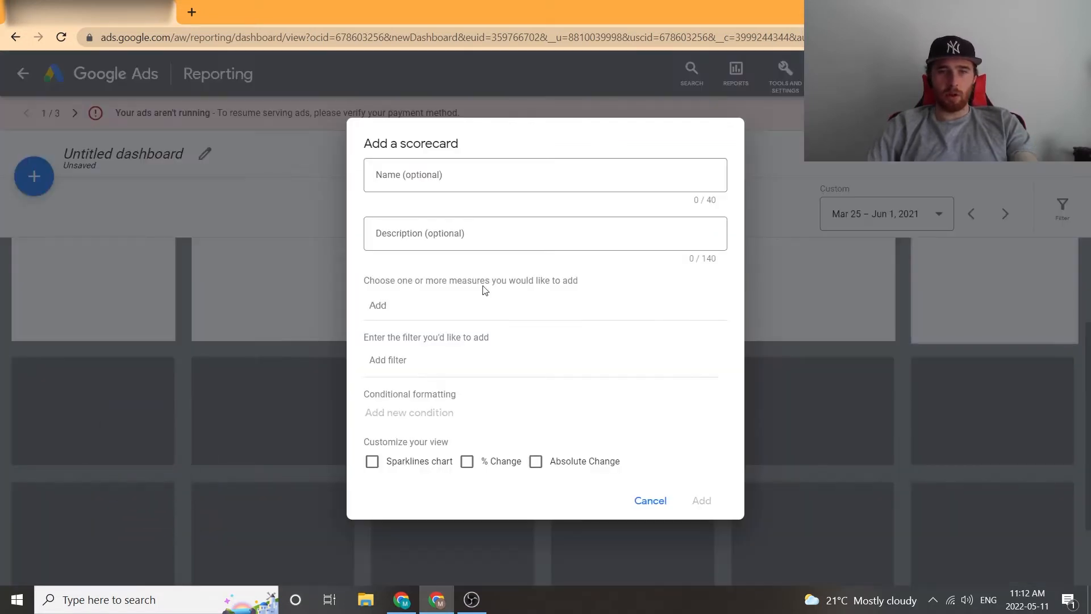
{"action": "left_click", "coordinate": [417, 165]}
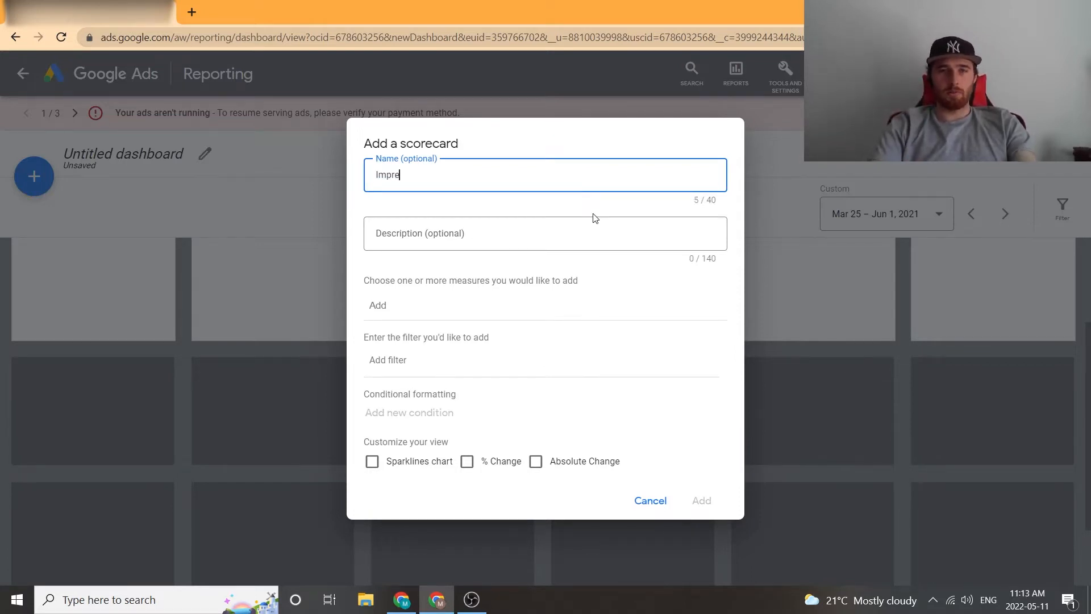
{"action": "type", "text": "Impression Share"}
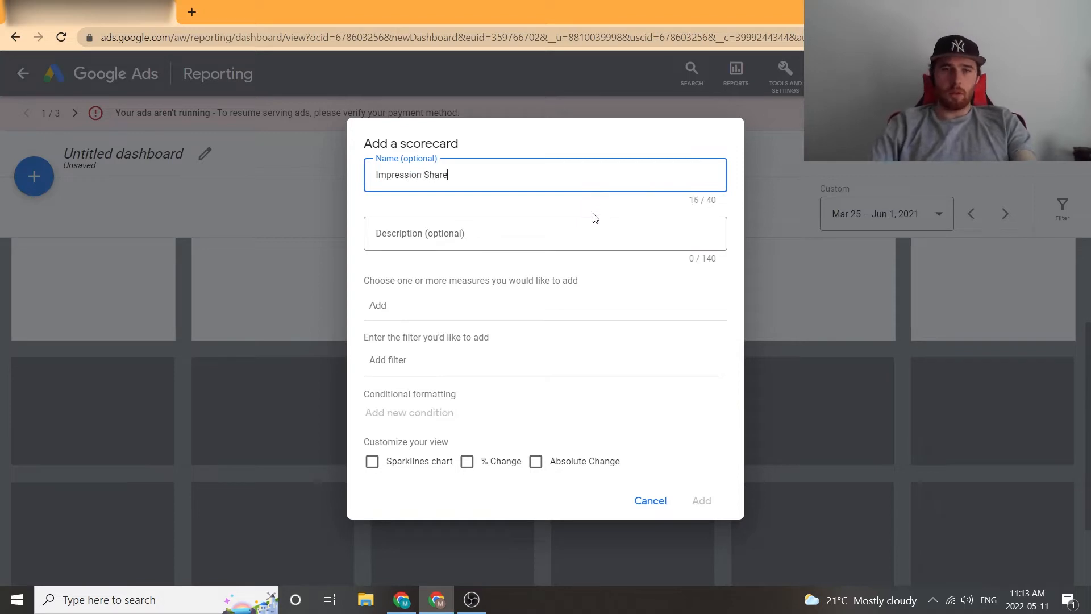
{"action": "left_click", "coordinate": [472, 310]}
{"action": "type", "text": "im"}
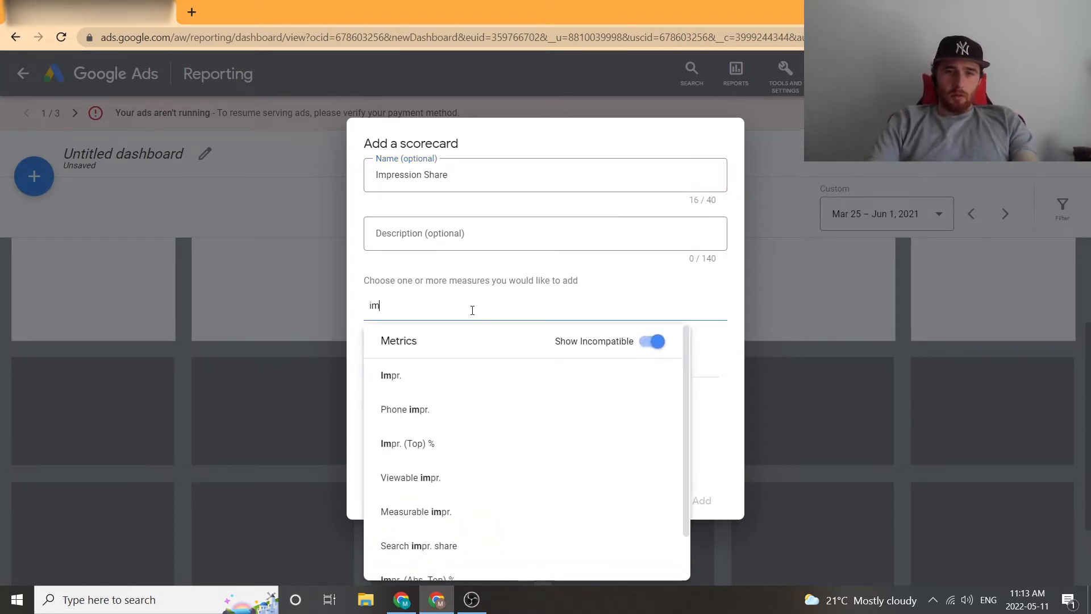
{"action": "type", "text": "pr"}
{"action": "left_click", "coordinate": [504, 444]}
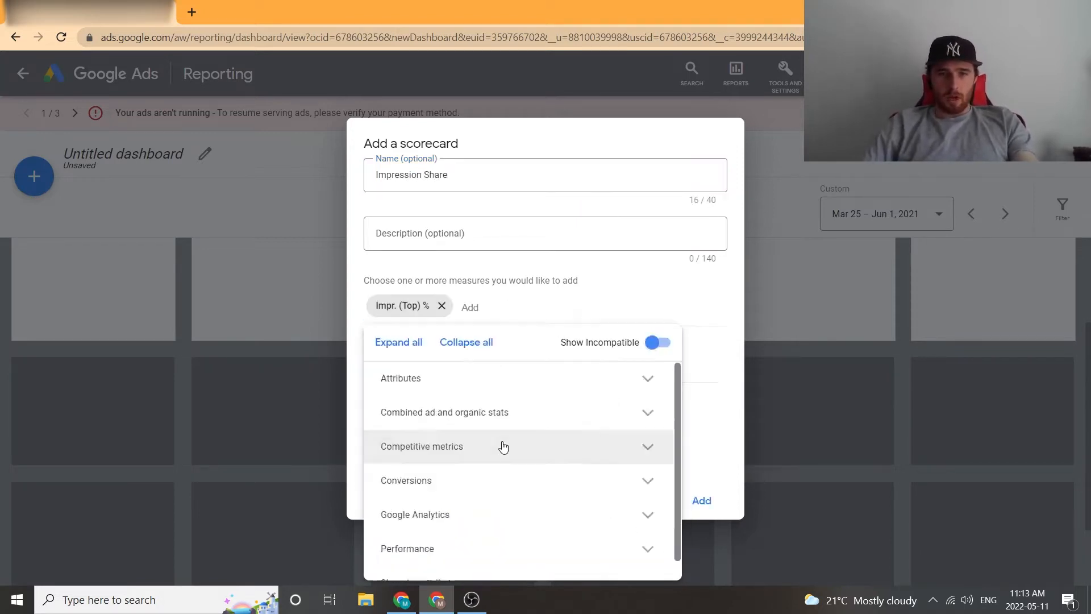
{"action": "left_click", "coordinate": [704, 502]}
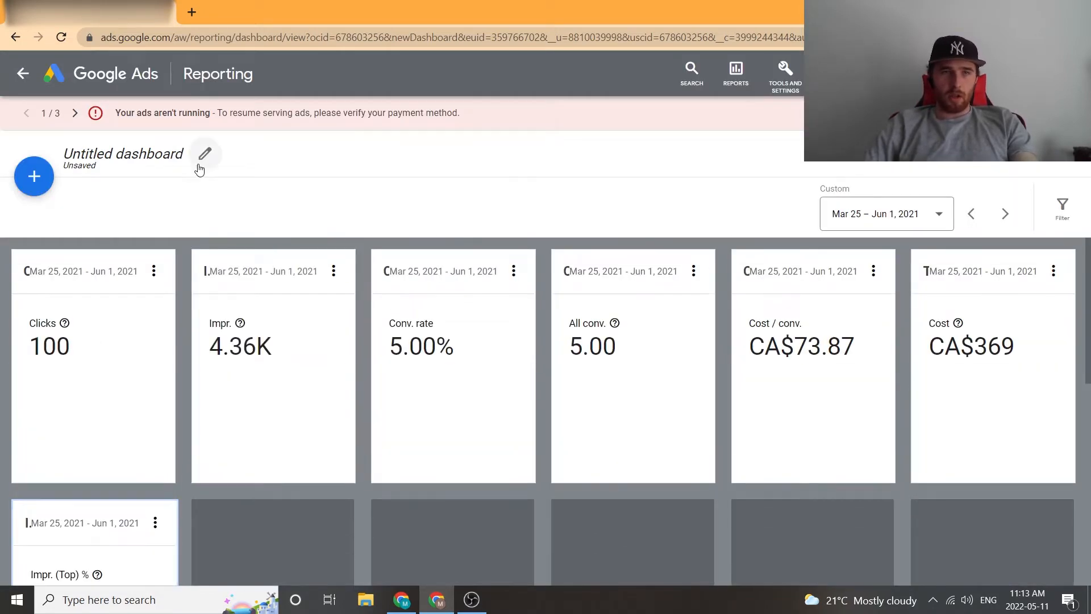
- Rename the dashboard as Google Ads Report XYZ Company (Mar-Jun) and save it
{"action": "left_click", "coordinate": [205, 154]}
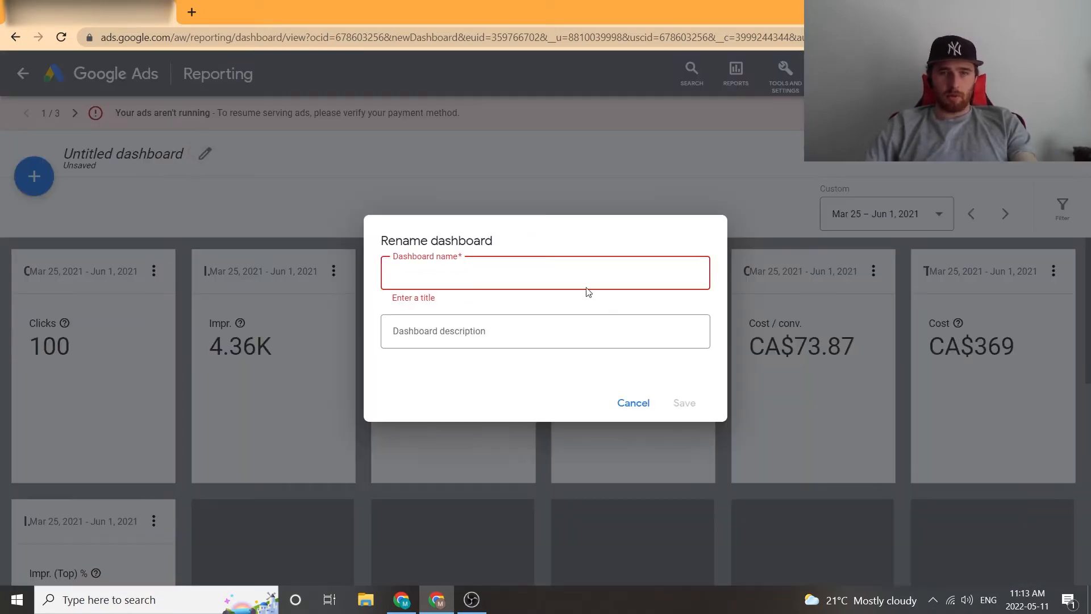
{"action": "type", "text": "Google A"}
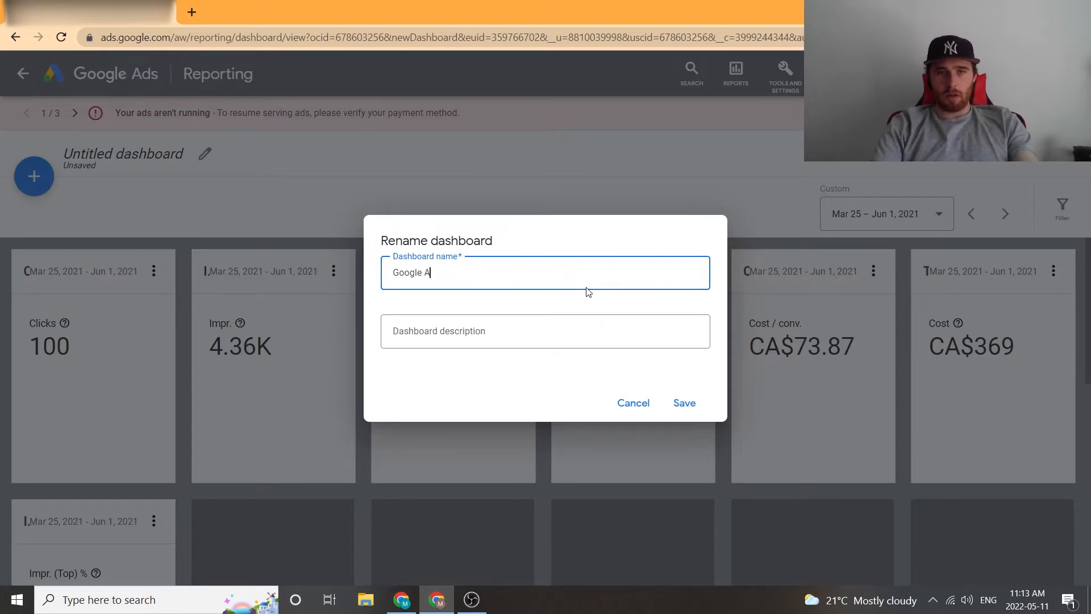
{"action": "type", "text": "ds Report XYZ Company (Mar-J"}
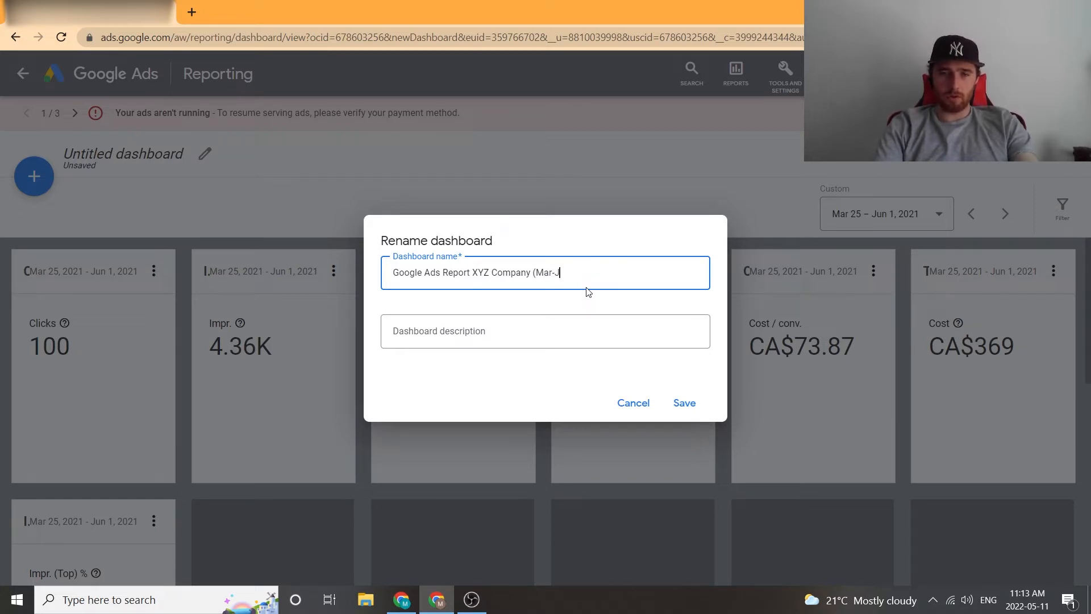
{"action": "type", "text": "20"}
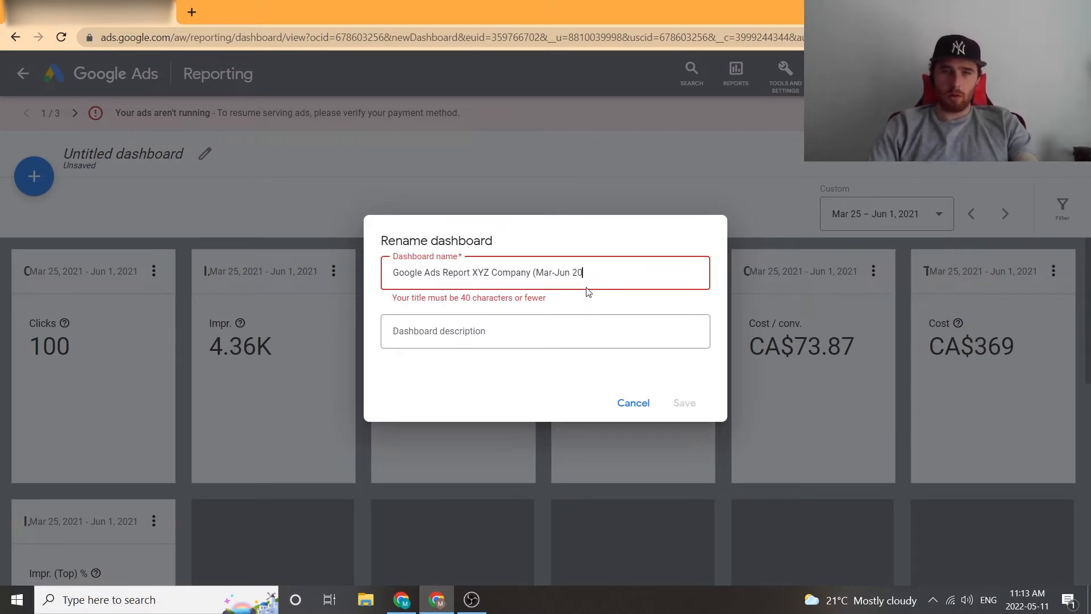
{"action": "key", "text": "BackSpace"}
{"action": "key", "text": "BackSpace"}
{"action": "key", "text": "BackSpace"}
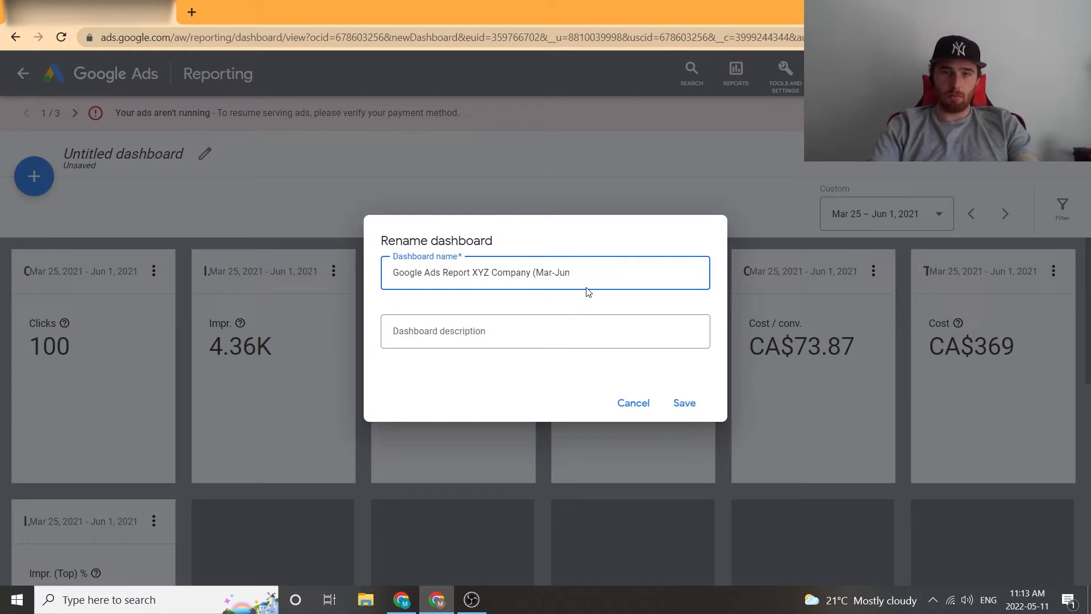
{"action": "type", "text": ")"}
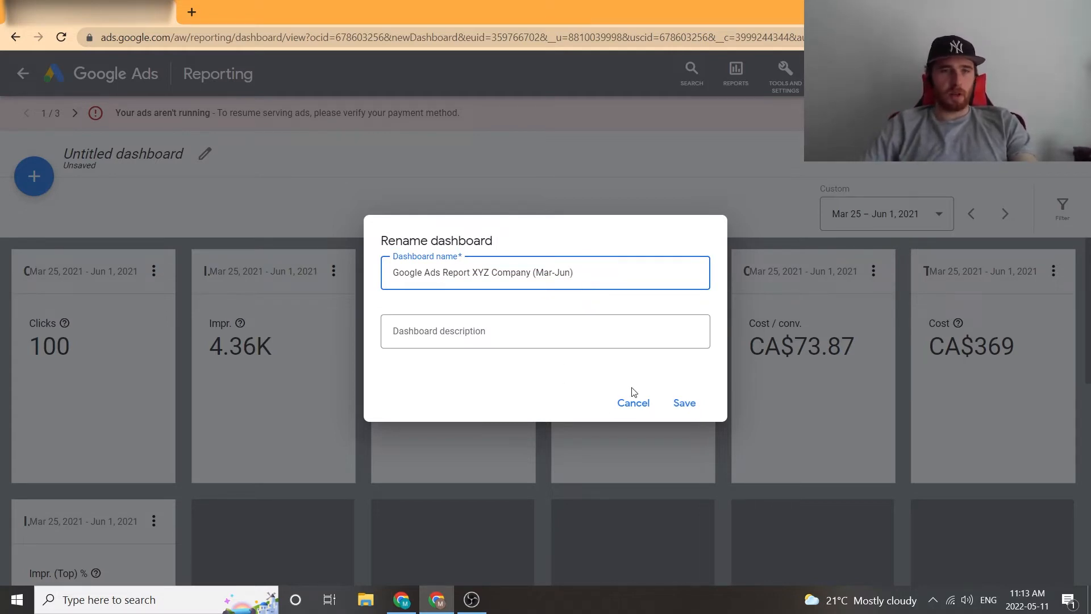
{"action": "left_click", "coordinate": [685, 404]}
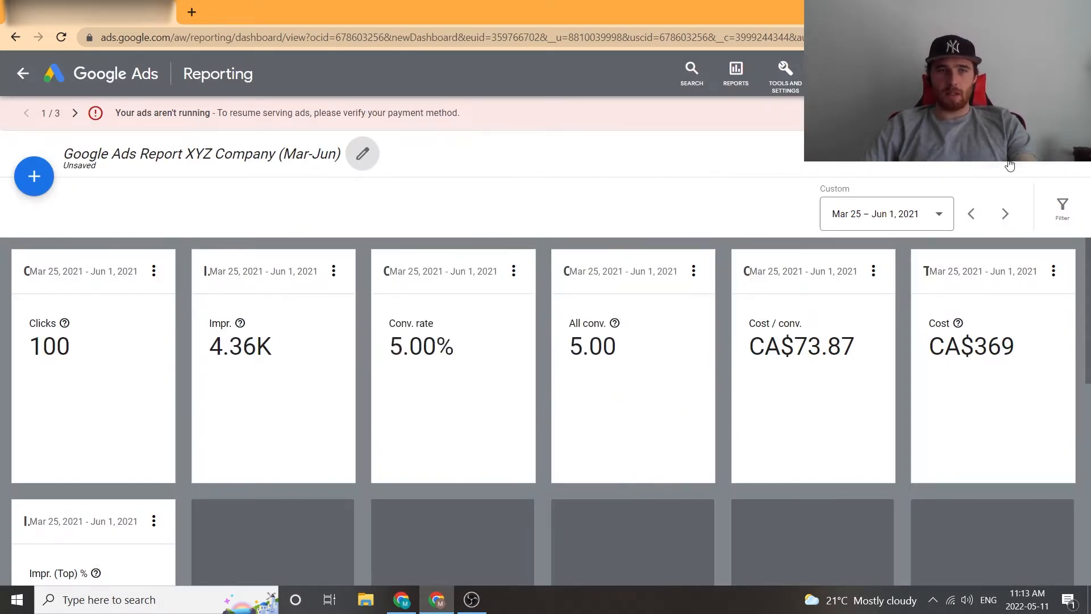
{"action": "left_click", "coordinate": [980, 175]}
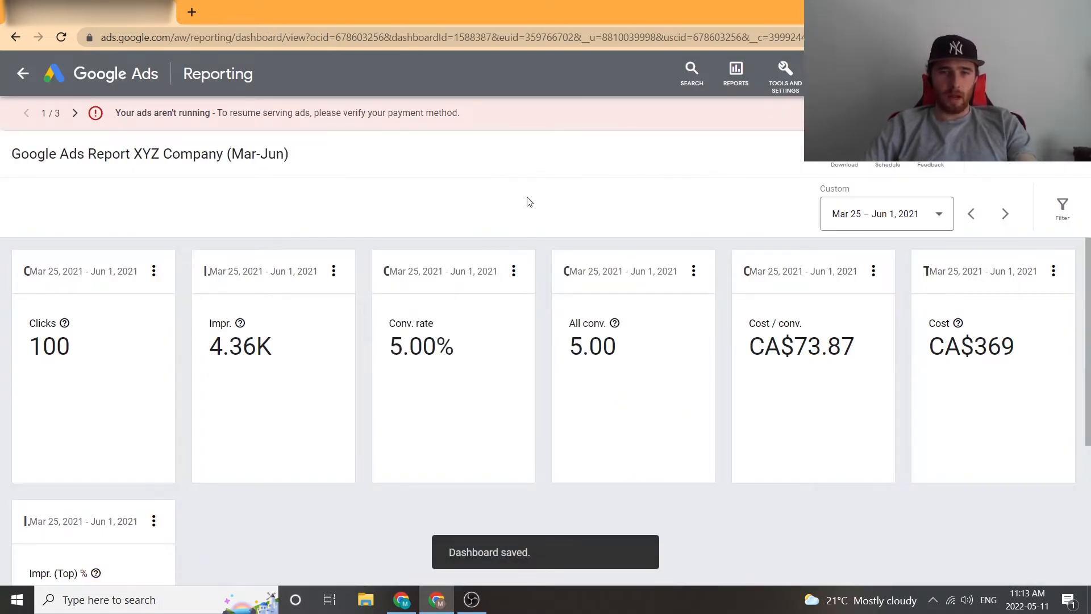
- Download the saved dashboard as a PDF and open the downloaded file
{"action": "scroll", "coordinate": [366, 407], "scroll_direction": "down", "scroll_amount": 3}
{"action": "scroll", "coordinate": [470, 400], "scroll_direction": "up", "scroll_amount": 3}
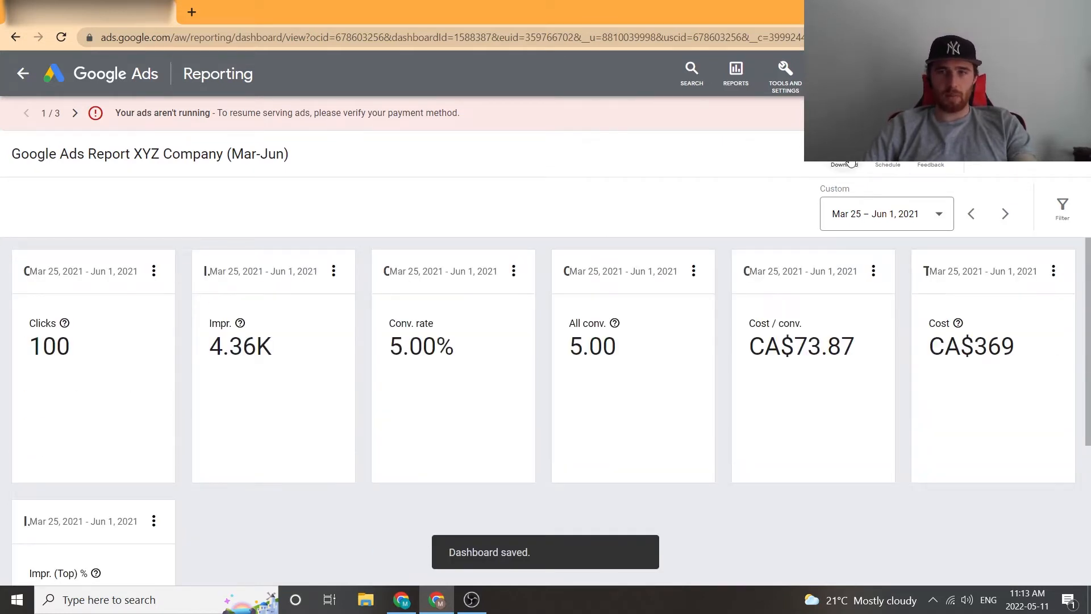
{"action": "left_click", "coordinate": [846, 164]}
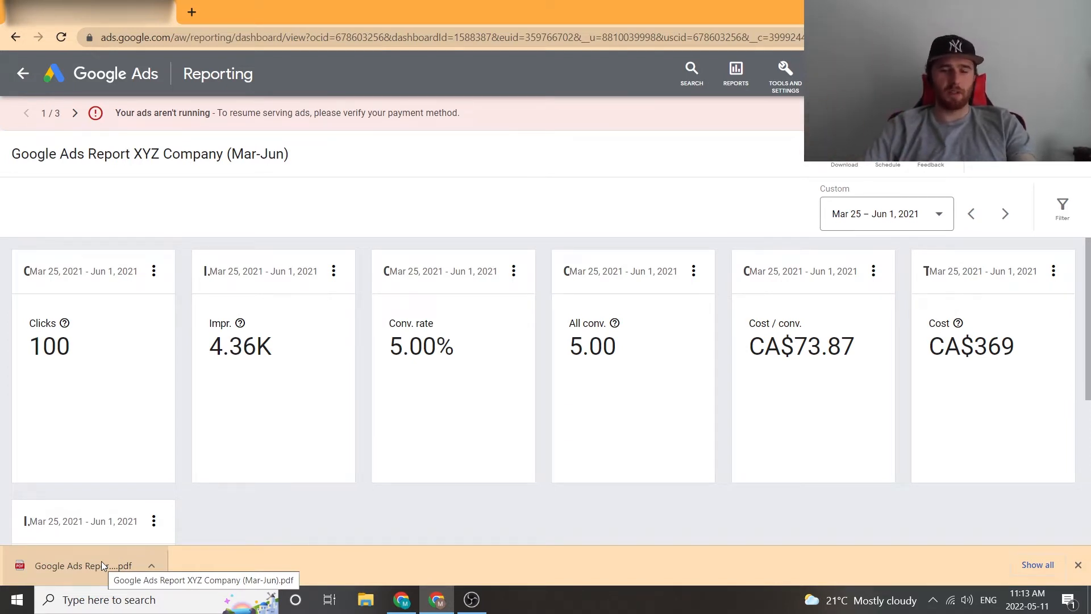
{"action": "left_click", "coordinate": [101, 561]}
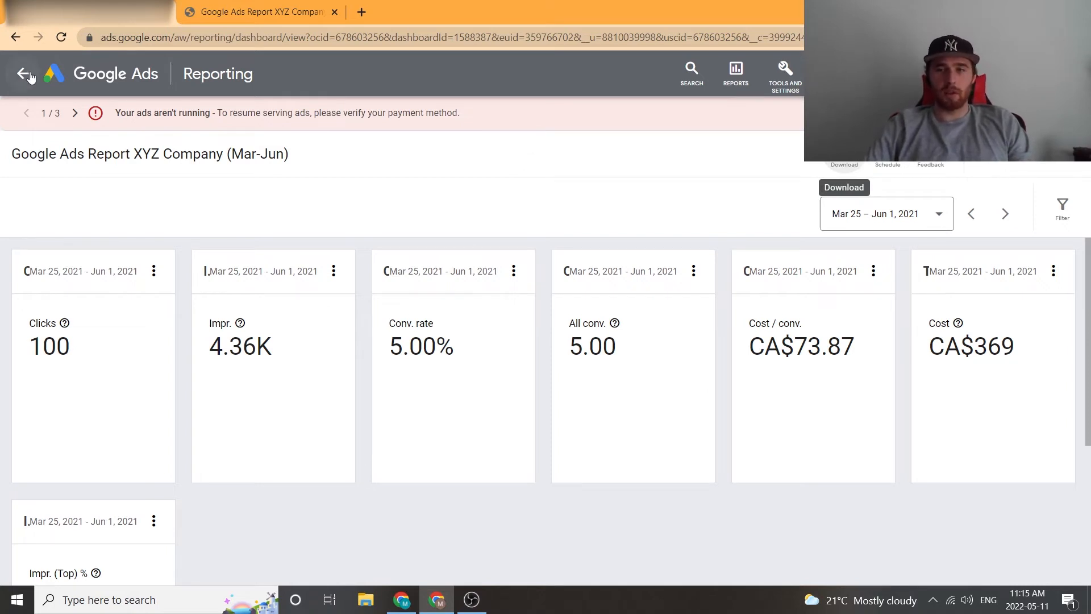
- Go to the reports list and open the predefined basic Campaign report
{"action": "left_click", "coordinate": [737, 72]}
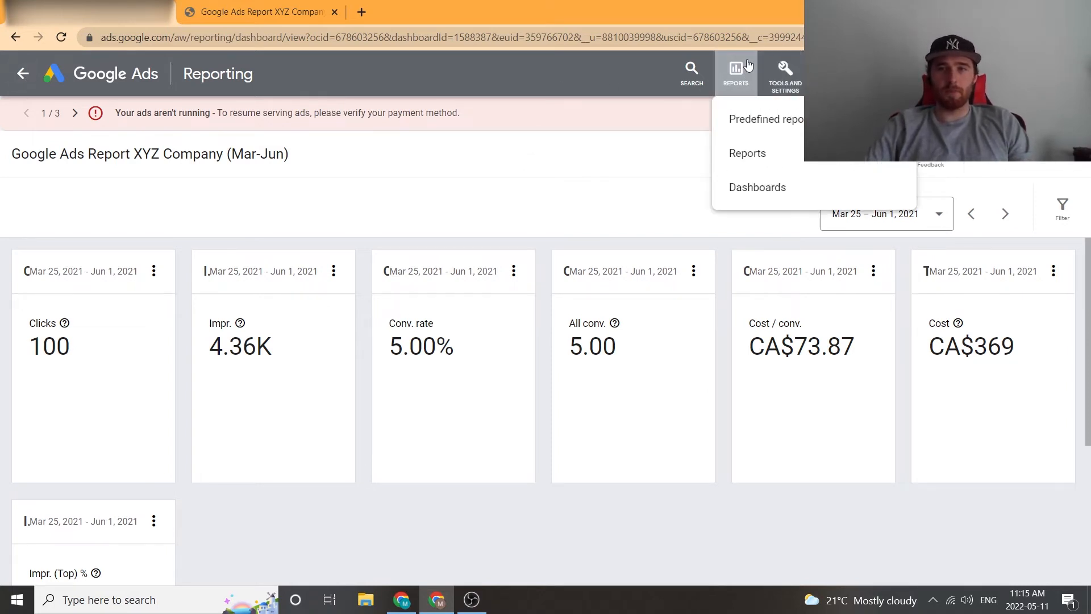
{"action": "left_click", "coordinate": [804, 155]}
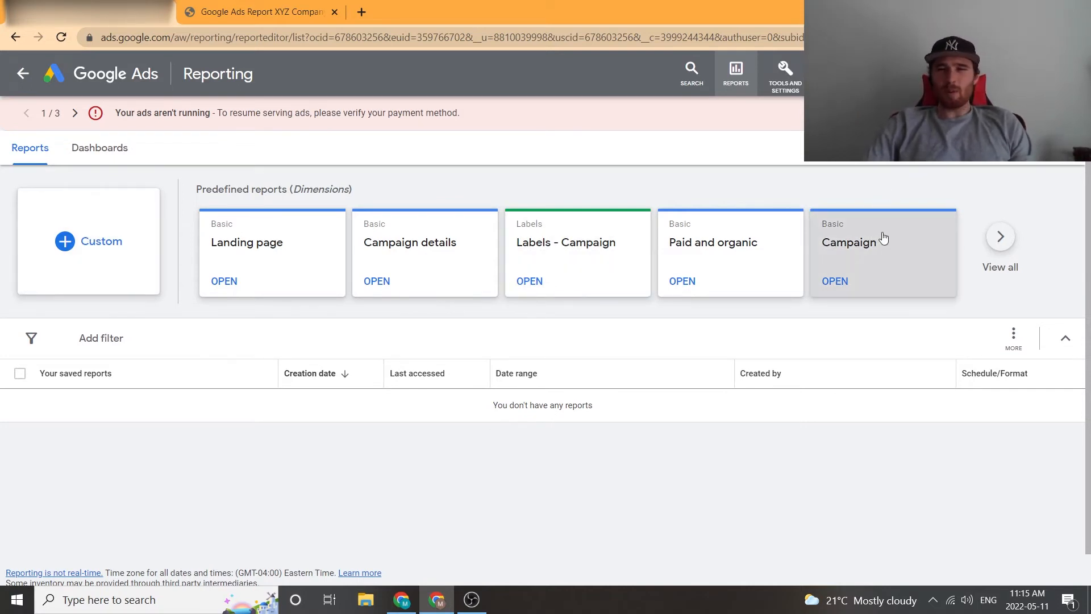
{"action": "left_click", "coordinate": [836, 282]}
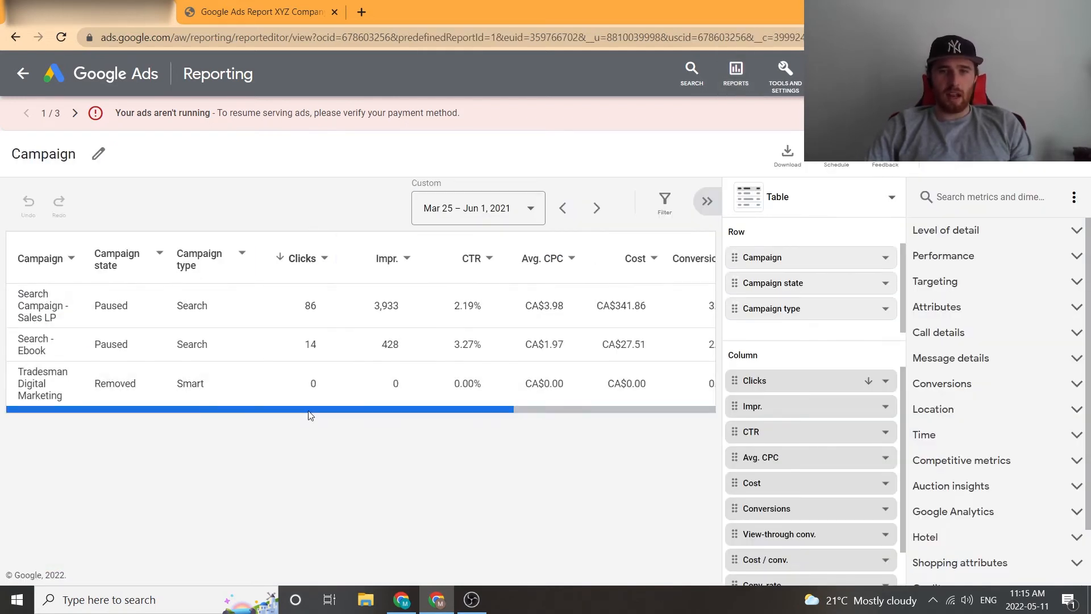
- Add the Ad group level of detail to the rows of the Campaign report
{"action": "mouse_move", "coordinate": [312, 410]}
{"action": "left_mouse_down"}
{"action": "mouse_move", "coordinate": [519, 431]}
{"action": "mouse_move", "coordinate": [317, 419]}
{"action": "left_mouse_up"}
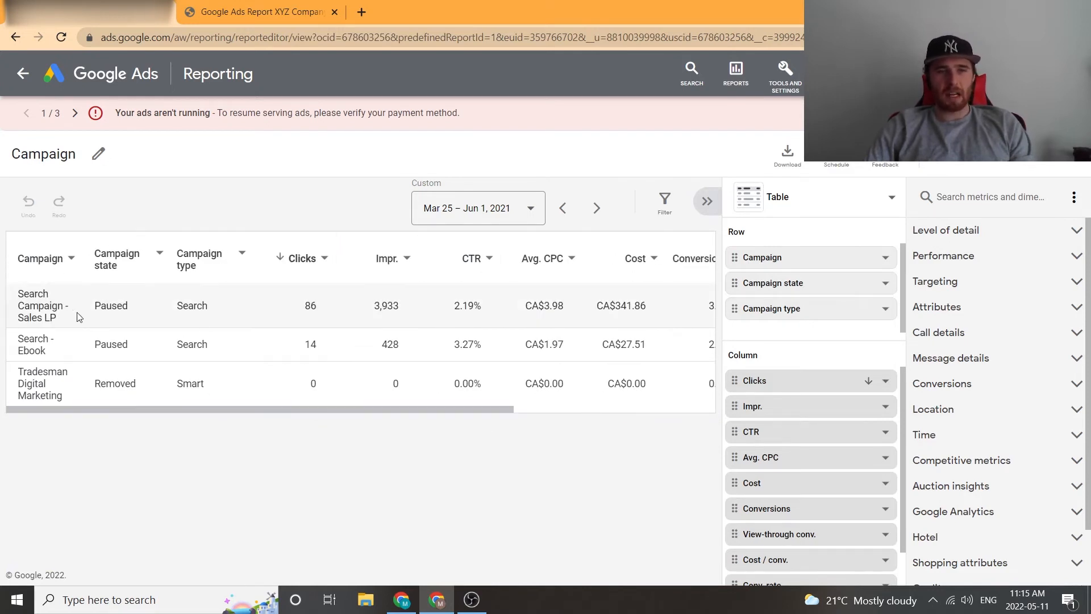
{"action": "left_click", "coordinate": [983, 234]}
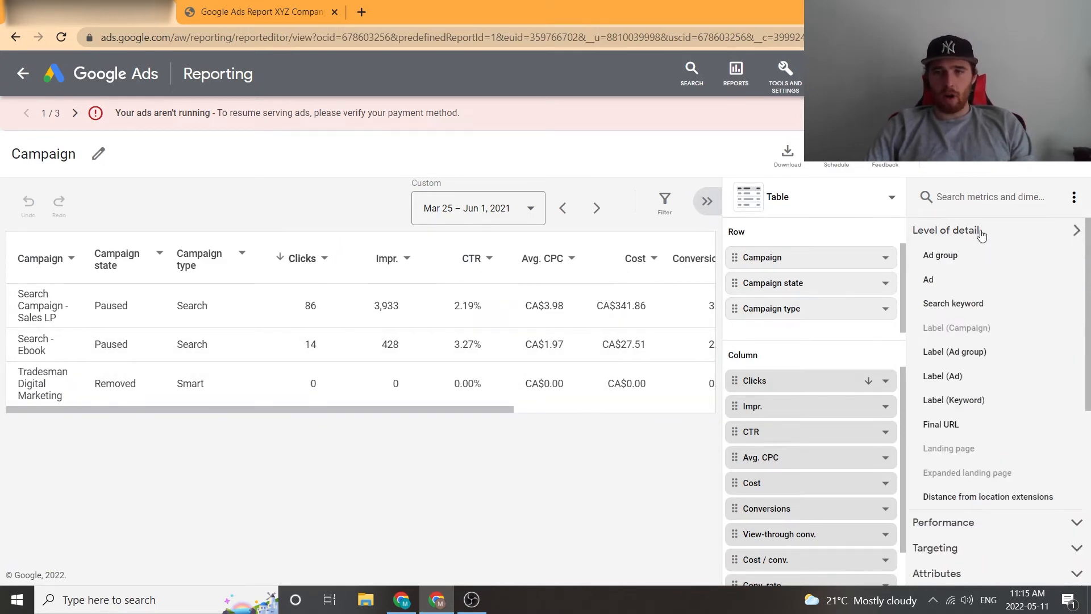
{"action": "left_click", "coordinate": [955, 264]}
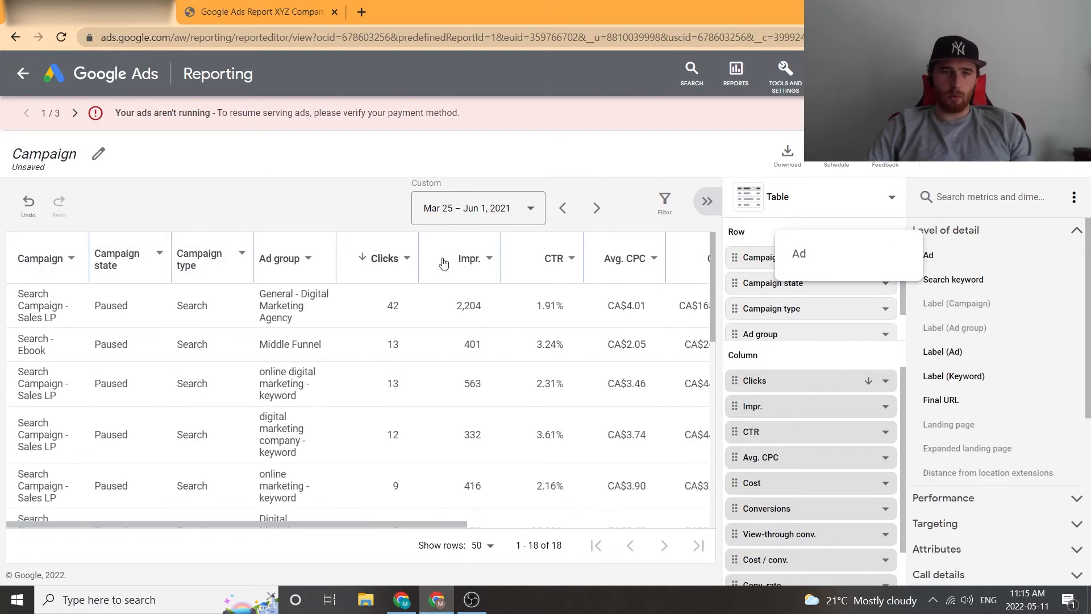
- Examine the campaign table by ad group, its column metrics, and the available level-of-detail and performance fields
{"action": "left_click_drag", "start_coordinate": [327, 524], "coordinate": [232, 455]}
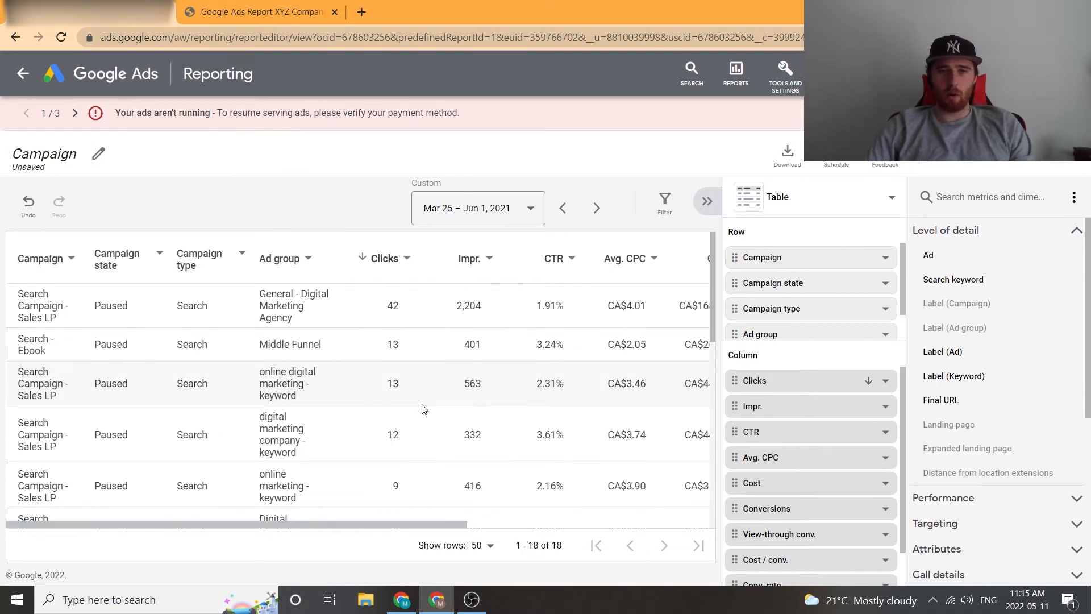
{"action": "scroll", "coordinate": [693, 459], "scroll_direction": "down", "scroll_amount": 3}
{"action": "scroll", "coordinate": [341, 398], "scroll_direction": "up", "scroll_amount": 3}
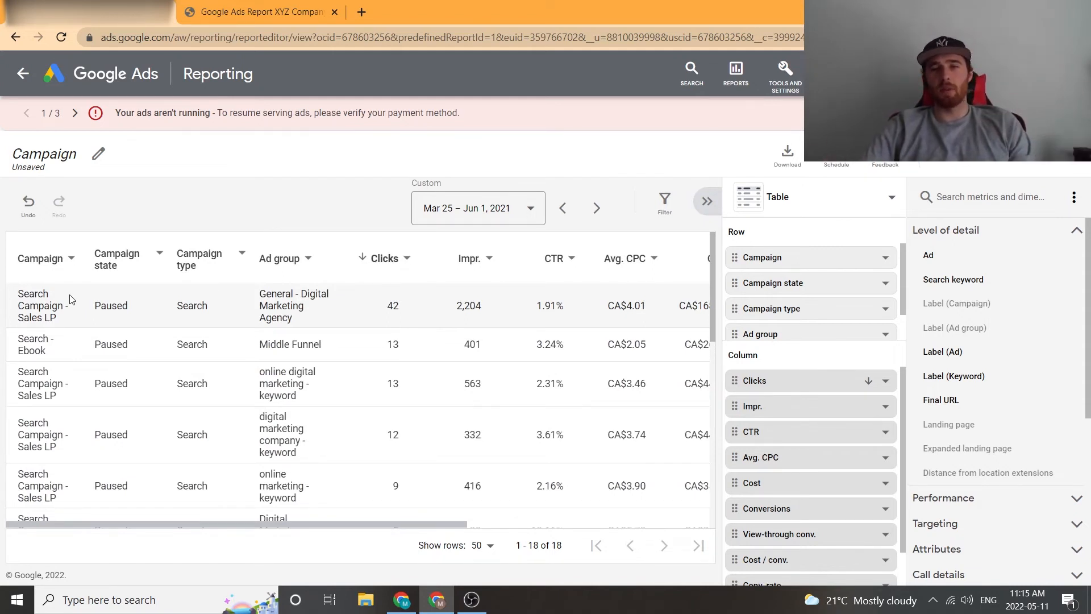
{"action": "scroll", "coordinate": [792, 412], "scroll_direction": "down", "scroll_amount": 1}
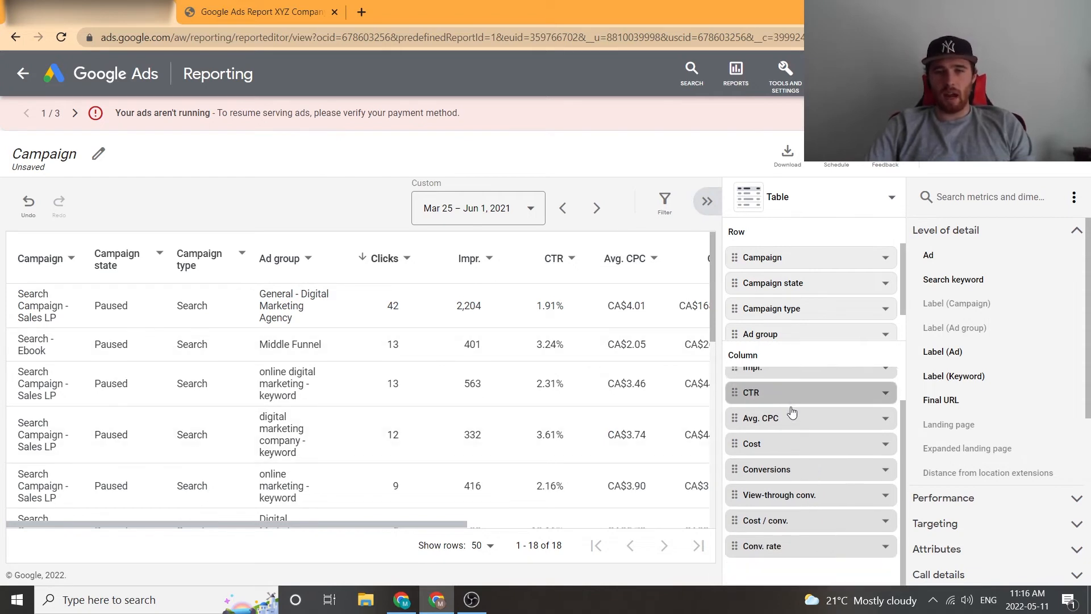
{"action": "scroll", "coordinate": [791, 412], "scroll_direction": "up", "scroll_amount": 1}
{"action": "scroll", "coordinate": [1015, 408], "scroll_direction": "down", "scroll_amount": 3}
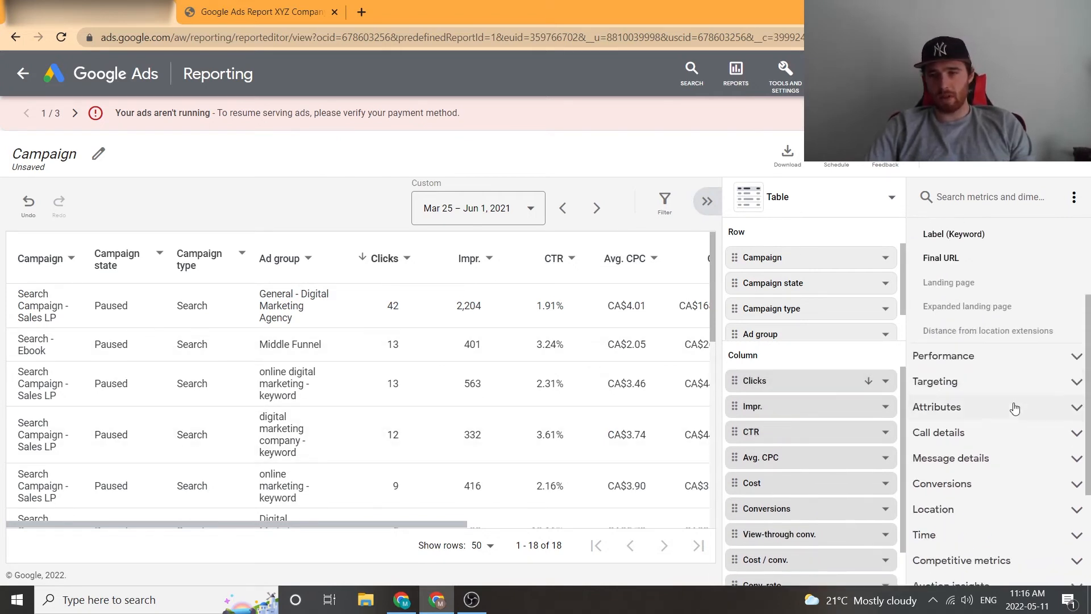
{"action": "scroll", "coordinate": [962, 370], "scroll_direction": "up", "scroll_amount": 3}
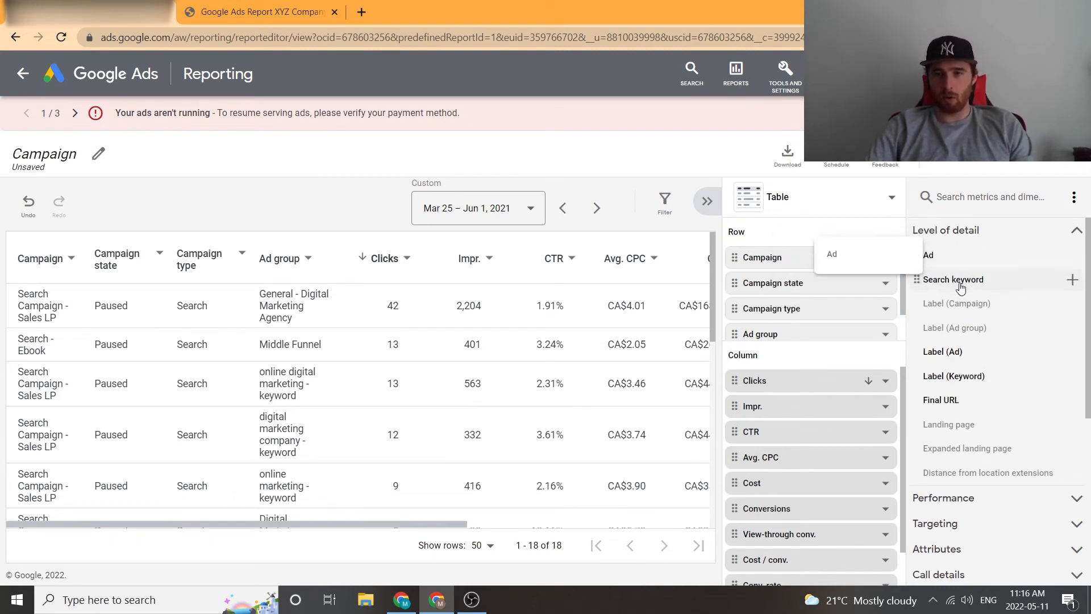
{"action": "scroll", "coordinate": [966, 330], "scroll_direction": "down", "scroll_amount": 3}
{"action": "left_click", "coordinate": [1005, 359]}
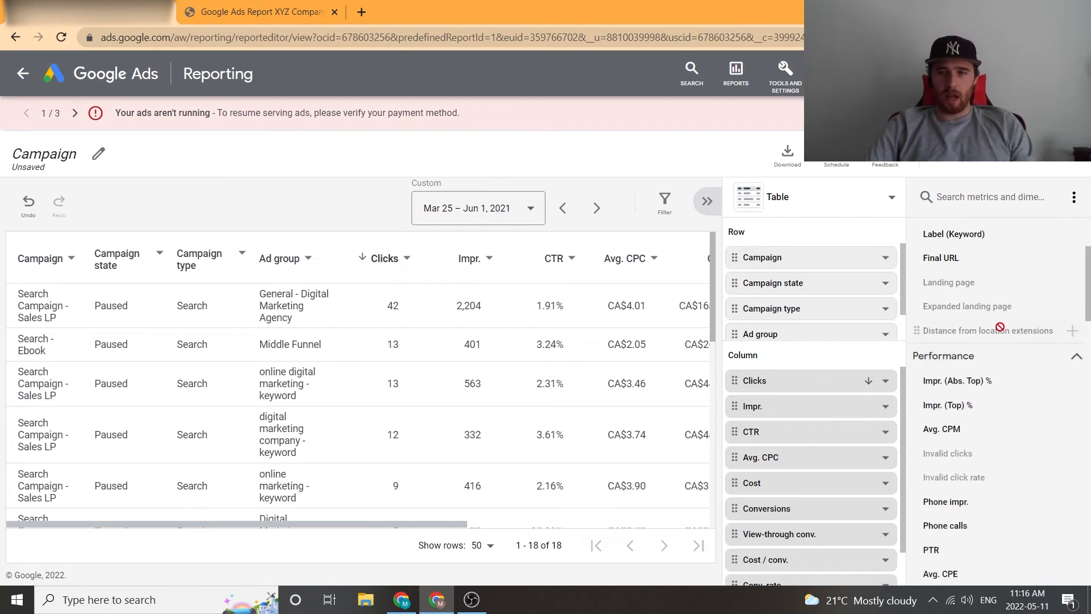
{"action": "scroll", "coordinate": [1001, 328], "scroll_direction": "down", "scroll_amount": 3}
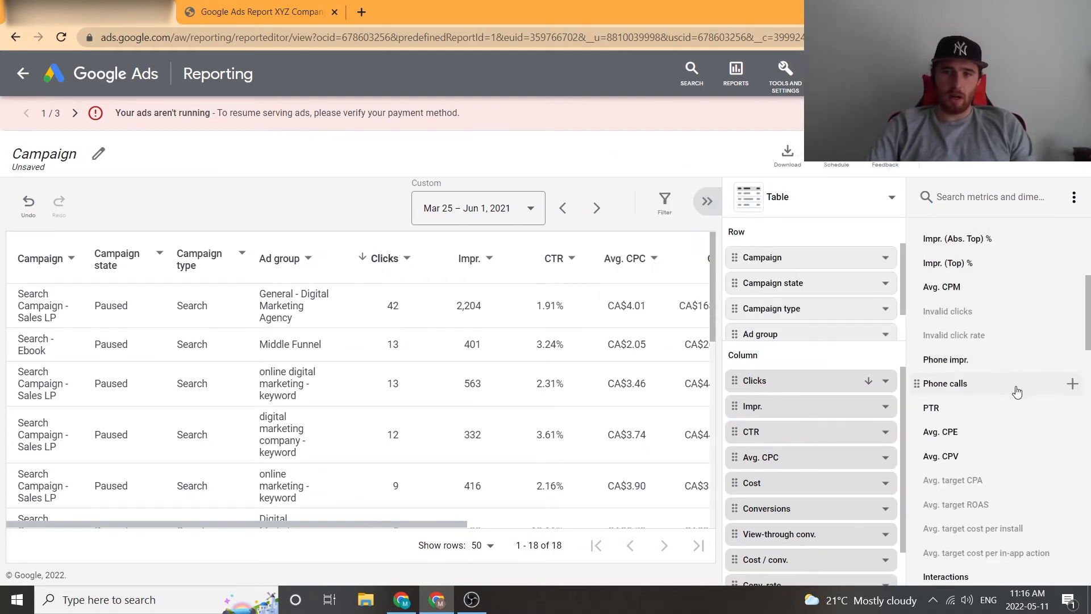
- Look through the remaining performance metrics and the other field categories available for the Campaign report
{"action": "scroll", "coordinate": [1011, 387], "scroll_direction": "down", "scroll_amount": 8}
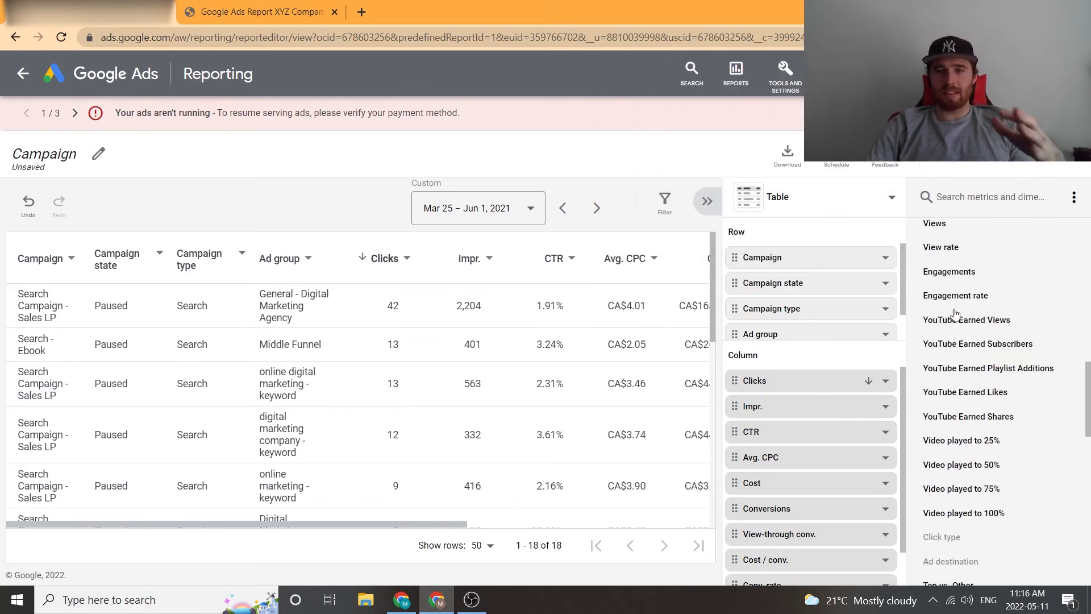
{"action": "scroll", "coordinate": [956, 314], "scroll_direction": "down", "scroll_amount": 10}
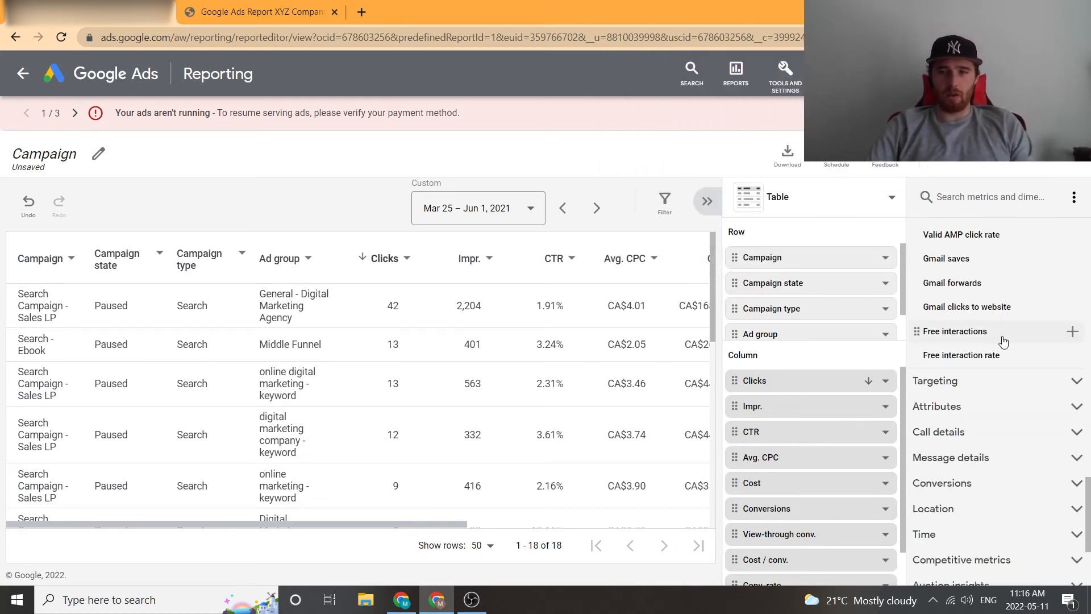
{"action": "scroll", "coordinate": [1006, 359], "scroll_direction": "down", "scroll_amount": 3}
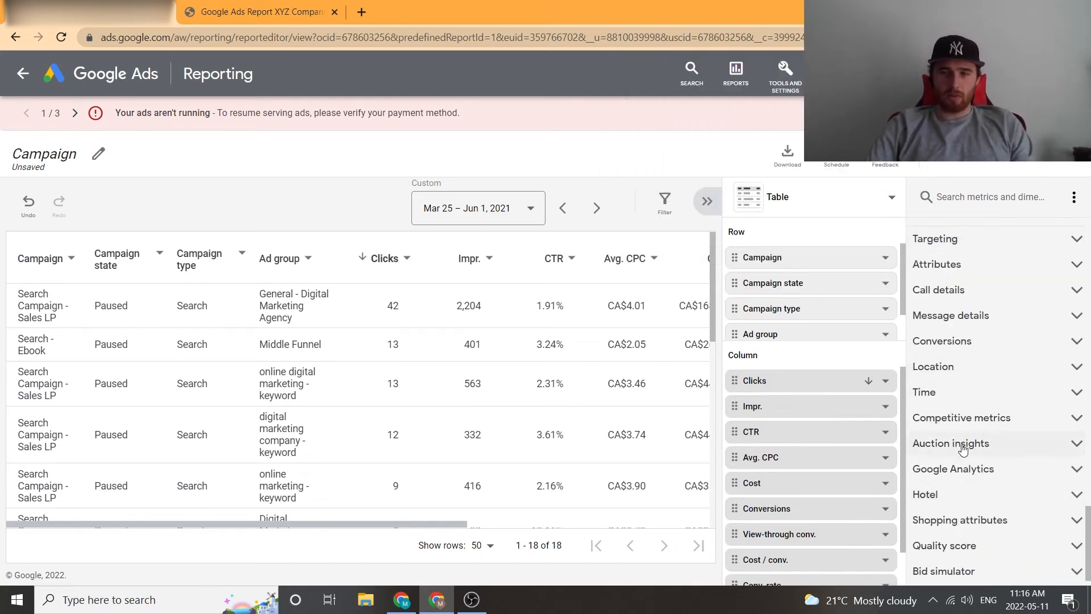
{"action": "scroll", "coordinate": [962, 450], "scroll_direction": "down", "scroll_amount": 1}
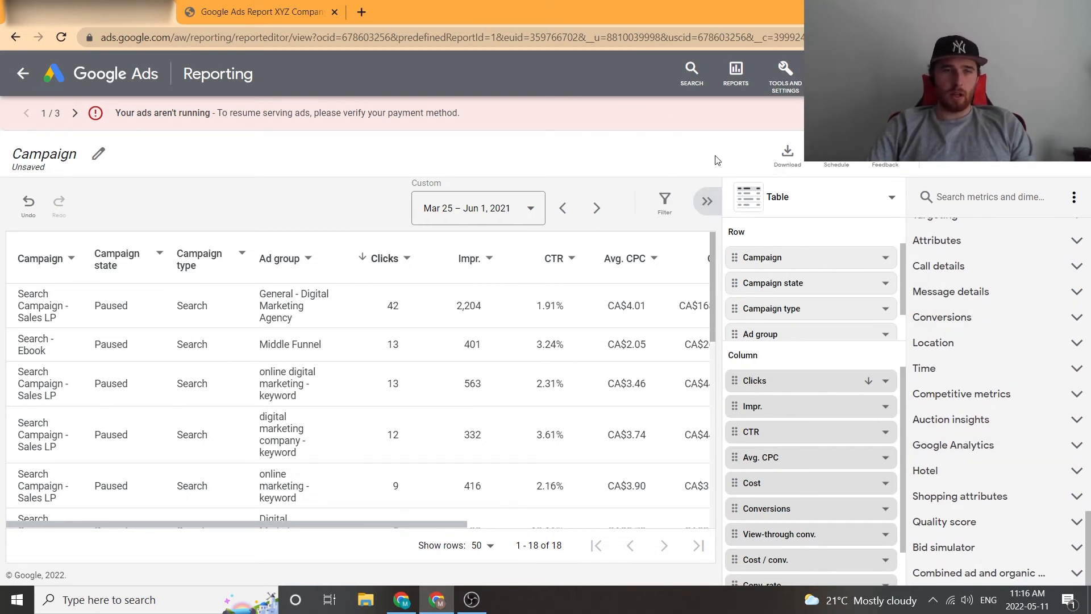
- Download the Campaign report as a .pdf and open the downloaded file
{"action": "left_click", "coordinate": [787, 153]}
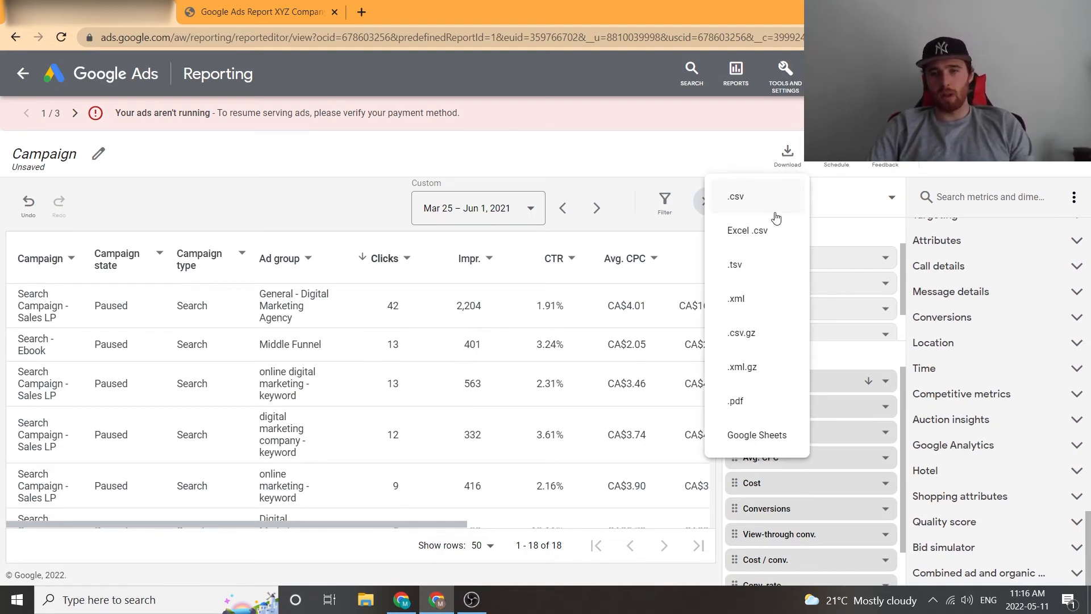
{"action": "left_click", "coordinate": [757, 400]}
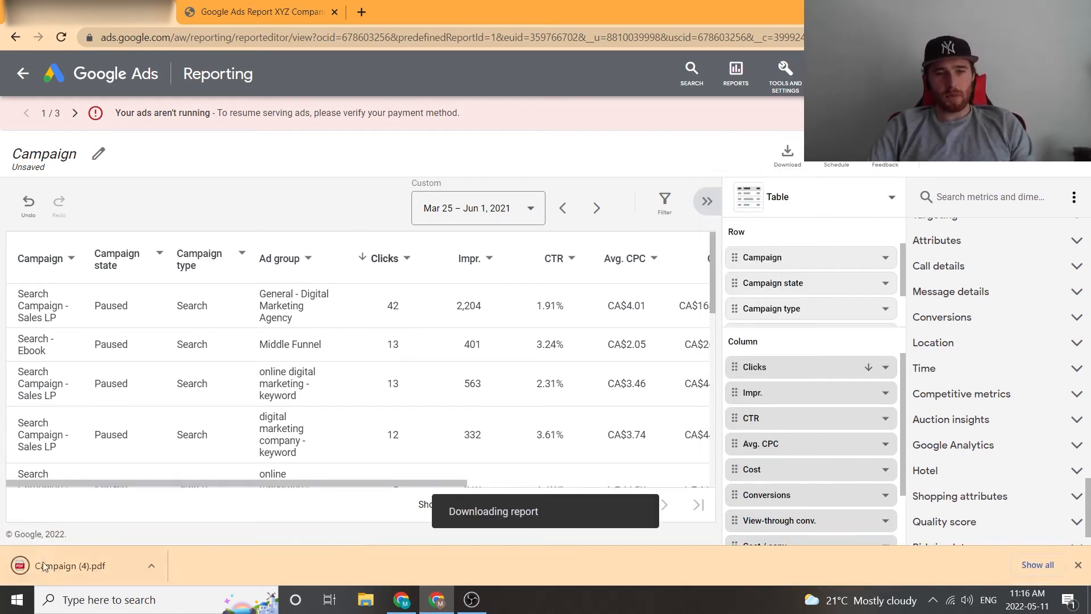
{"action": "left_click", "coordinate": [45, 565]}
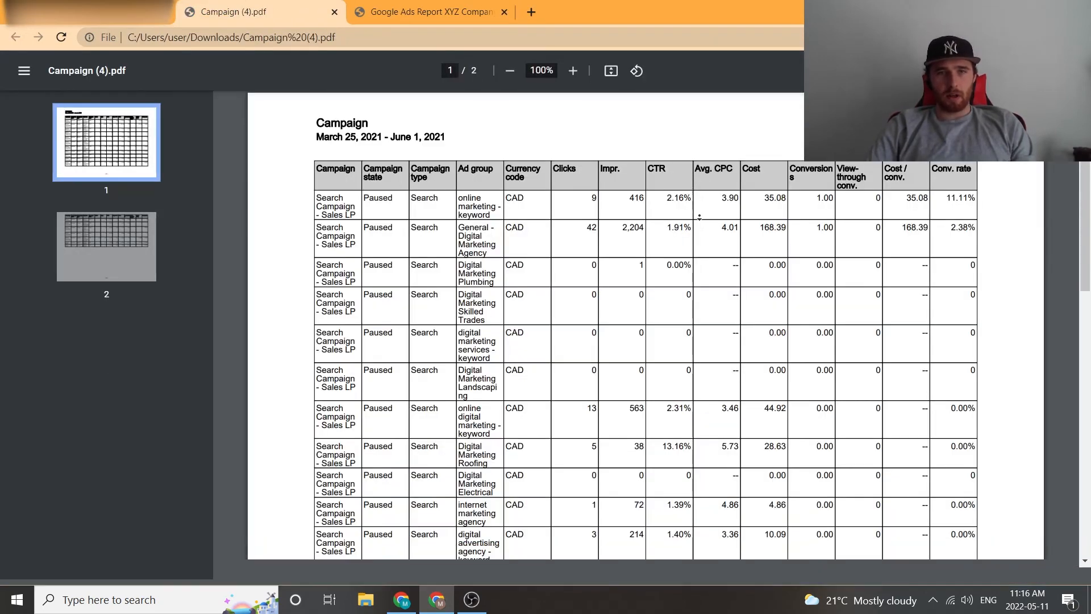
- Read through both pages of the Campaign PDF, checking the metrics listed for each ad group
{"action": "scroll", "coordinate": [699, 217], "scroll_direction": "down", "scroll_amount": 5}
{"action": "scroll", "coordinate": [699, 216], "scroll_direction": "down", "scroll_amount": 8}
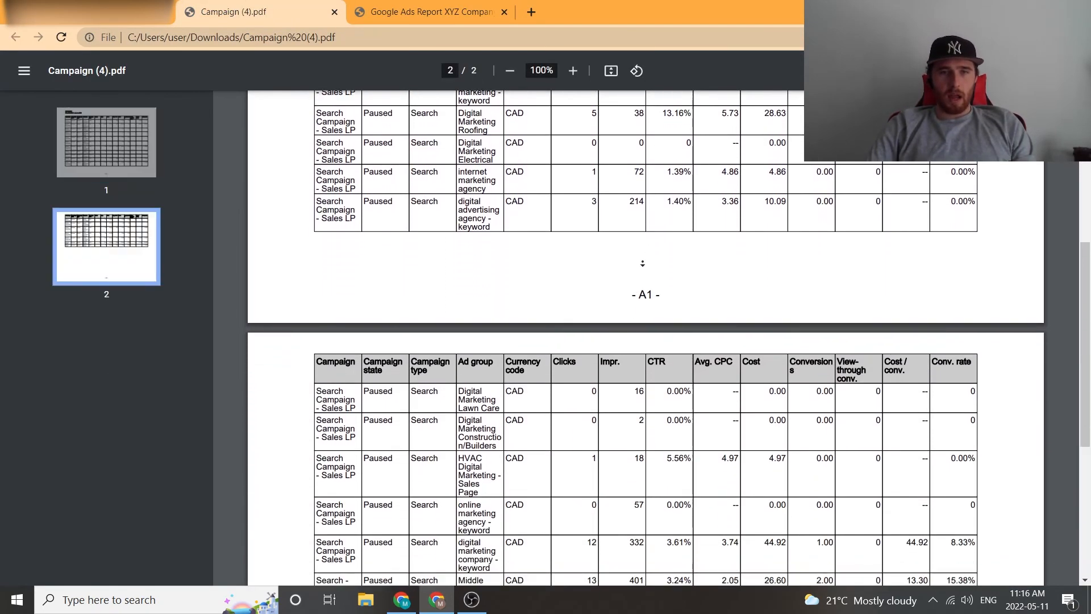
{"action": "scroll", "coordinate": [625, 272], "scroll_direction": "up", "scroll_amount": 10}
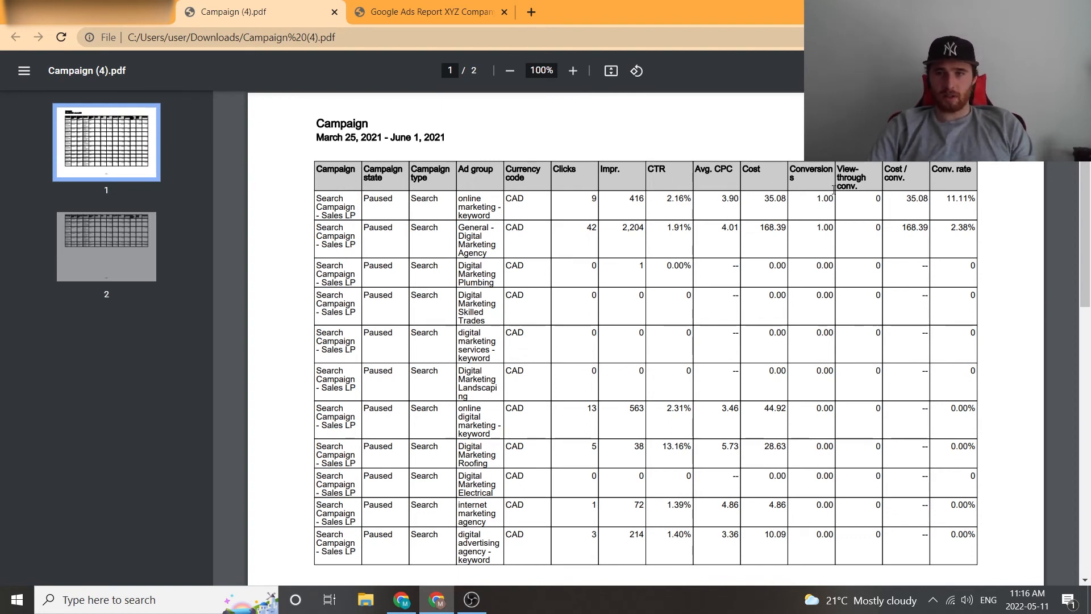
{"action": "scroll", "coordinate": [663, 176], "scroll_direction": "down", "scroll_amount": 12}
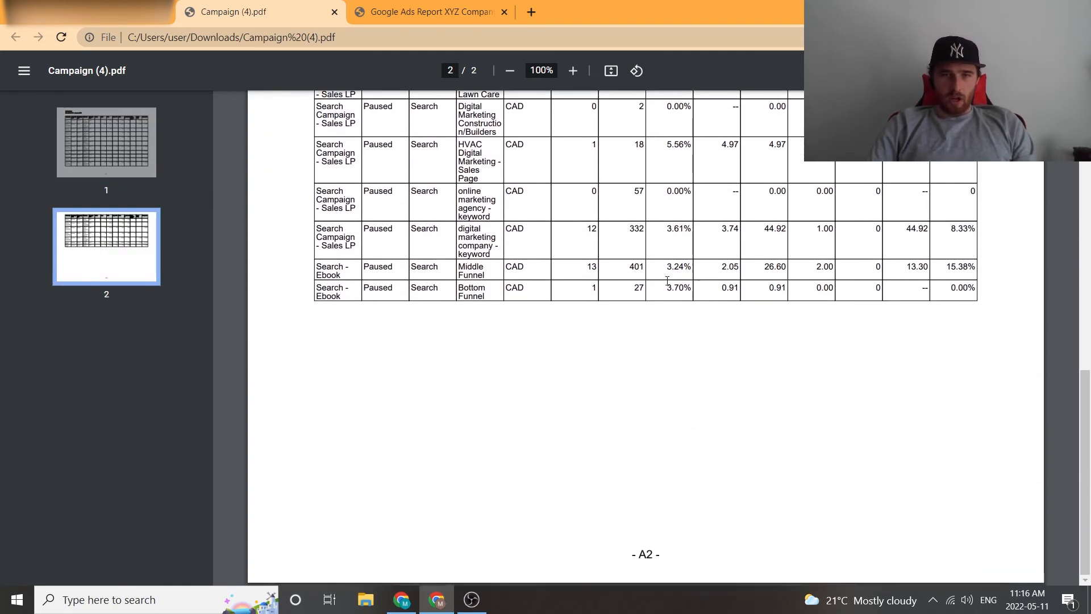
{"action": "key", "text": "Home"}
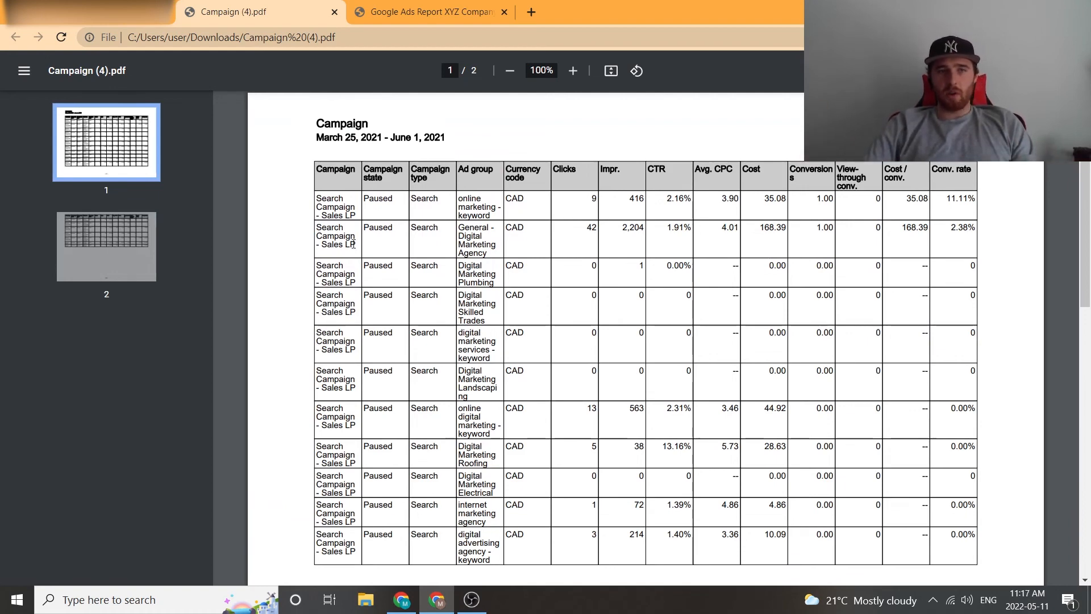
{"action": "scroll", "coordinate": [414, 246], "scroll_direction": "down", "scroll_amount": 5}
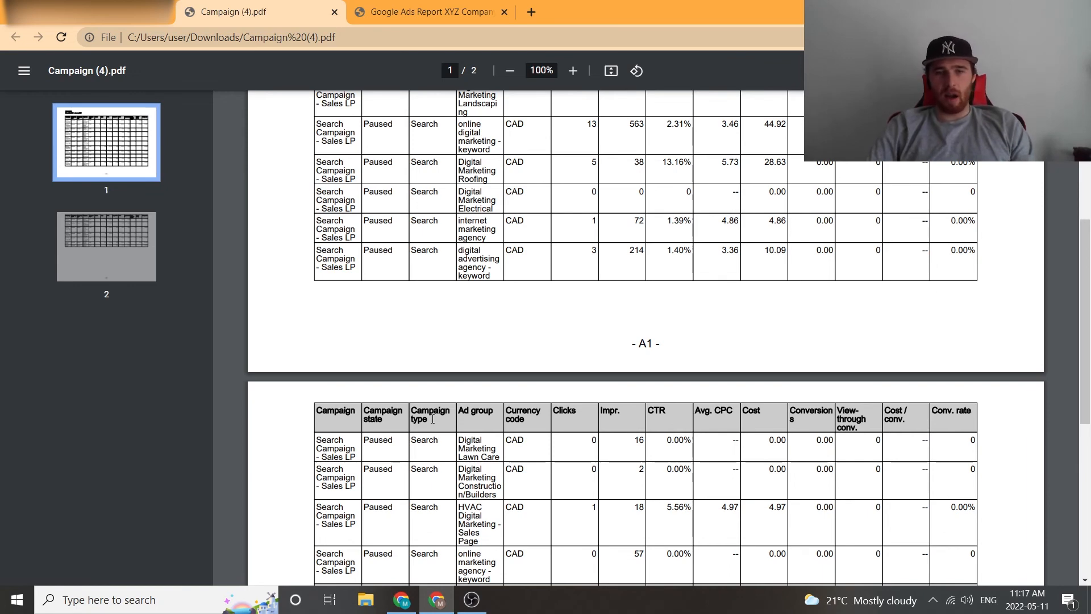
{"action": "scroll", "coordinate": [732, 402], "scroll_direction": "up", "scroll_amount": 5}
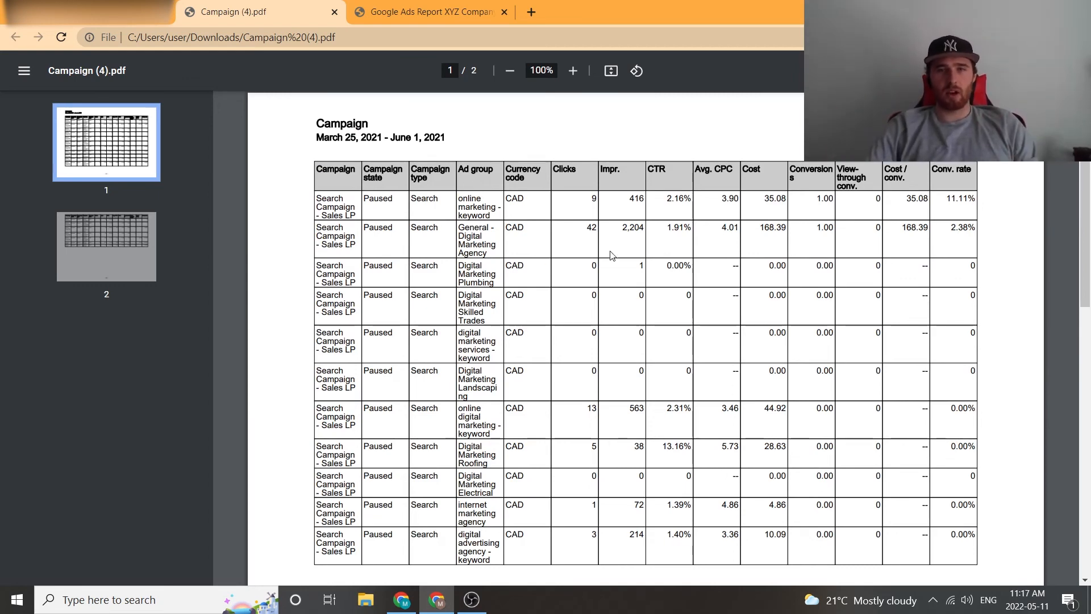
{"action": "scroll", "coordinate": [613, 254], "scroll_direction": "down", "scroll_amount": 5}
{"action": "scroll", "coordinate": [750, 293], "scroll_direction": "down", "scroll_amount": 2}
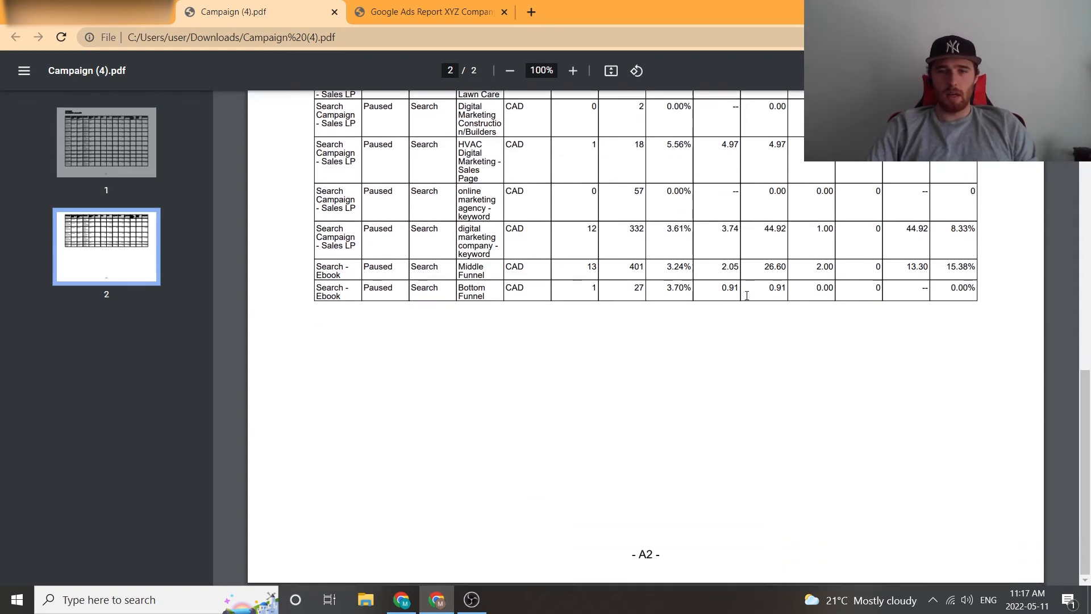
{"action": "scroll", "coordinate": [735, 312], "scroll_direction": "up", "scroll_amount": 15}
- Compare the Google Ads Report XYZ Company (Mar-Jun) scorecard PDF with the detailed Campaign PDF, ending on the Campaign PDF
{"action": "left_click", "coordinate": [364, 8]}
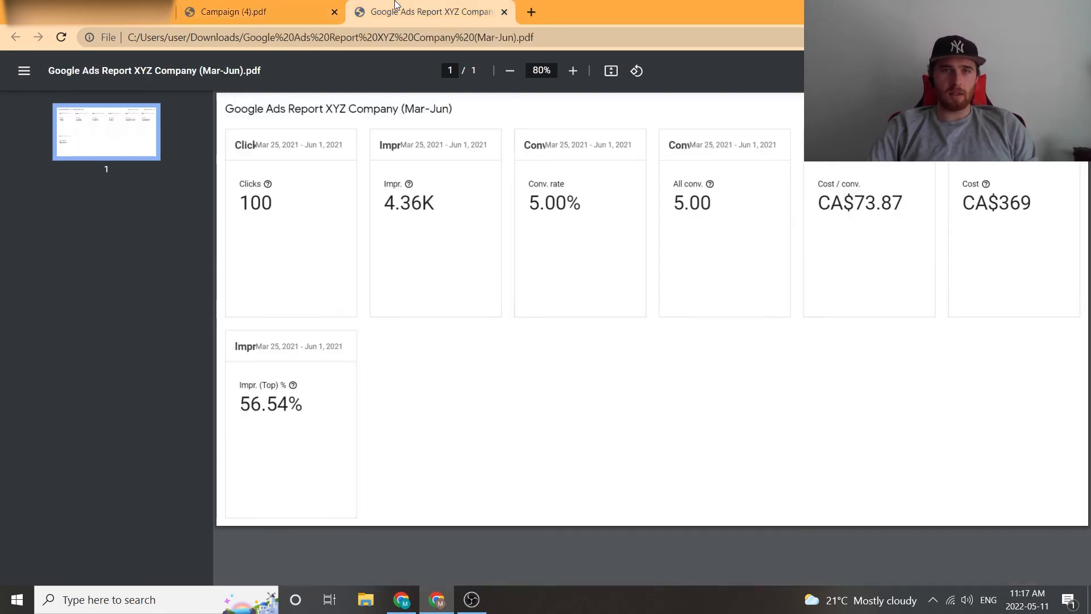
{"action": "left_click", "coordinate": [284, 8]}
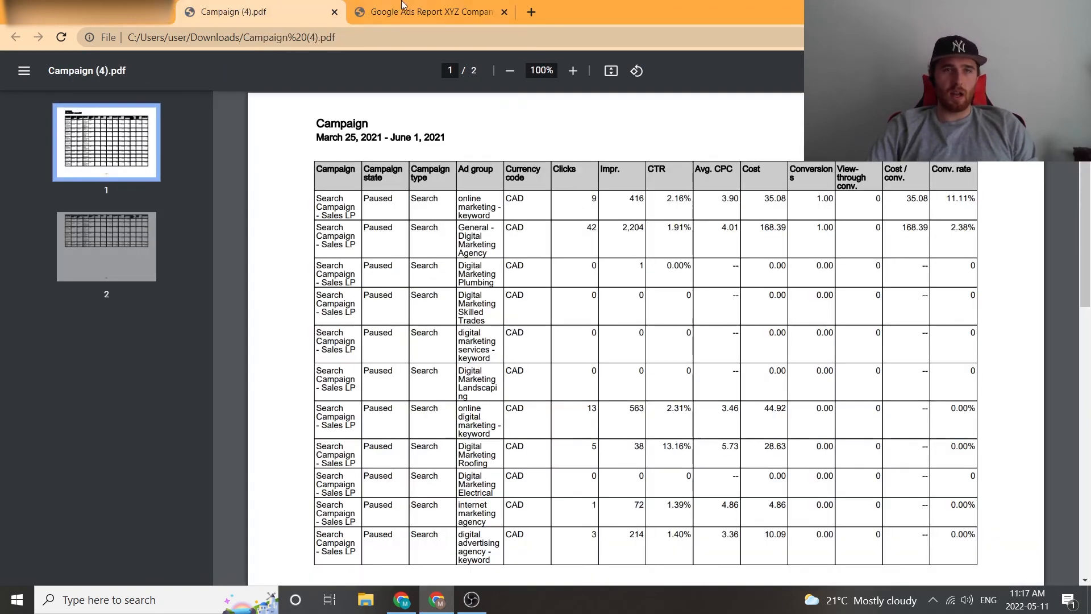
{"action": "left_click", "coordinate": [433, 4]}
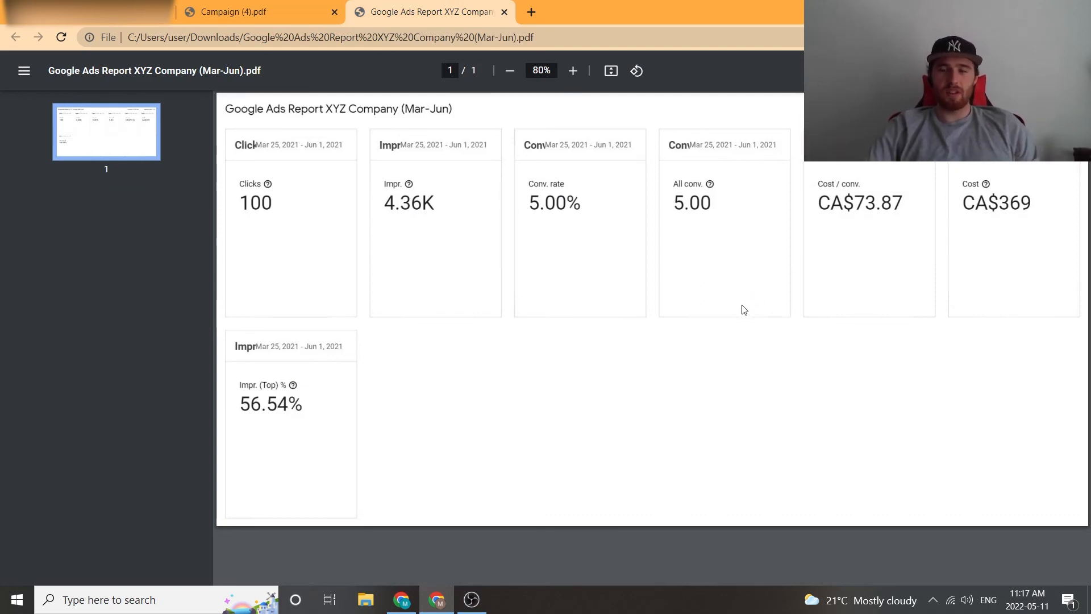
{"action": "left_click", "coordinate": [279, 12]}
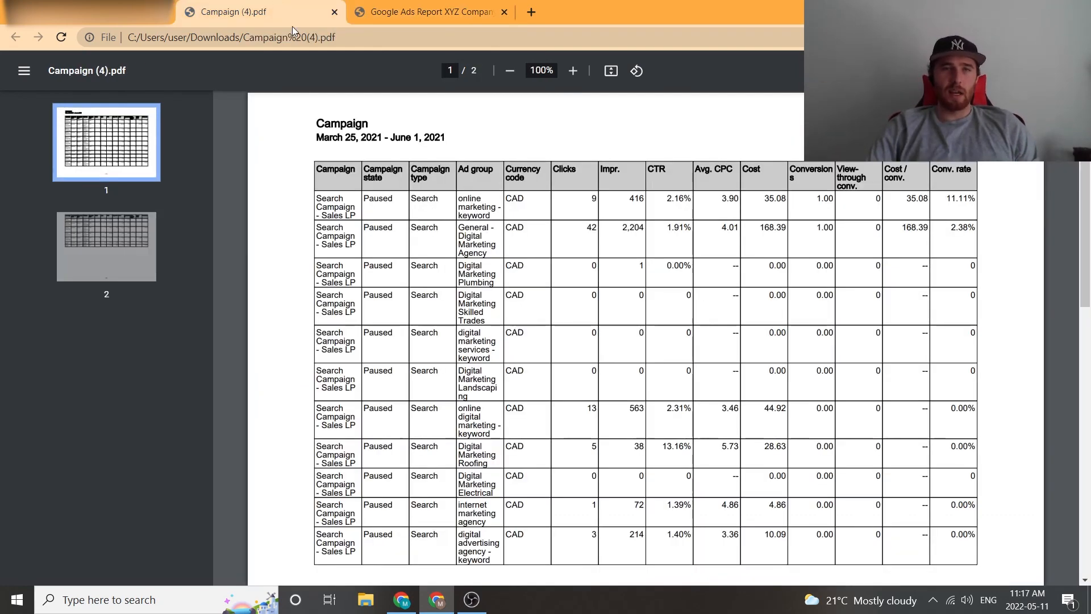